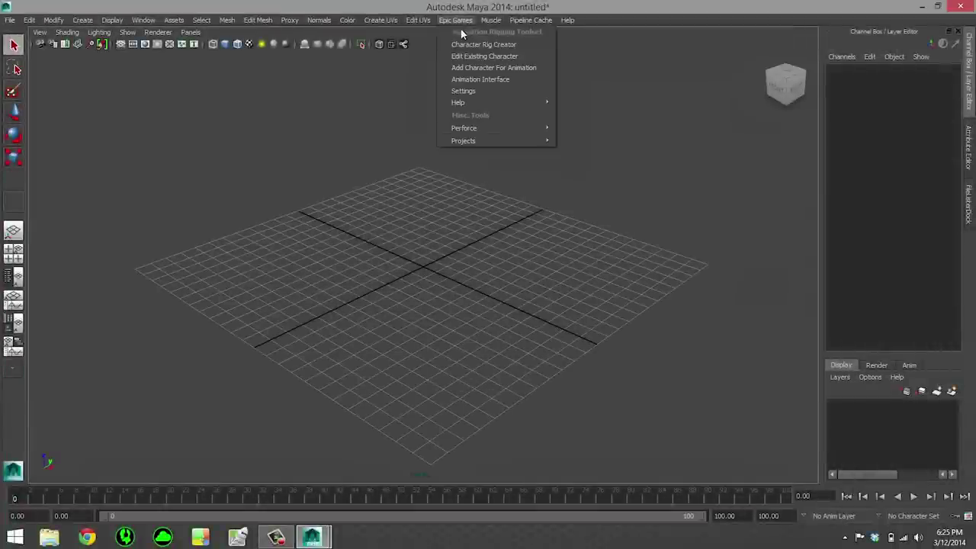
Step: Open the Character Rig Creator and set the left hand's index, middle, ring and pinky joints to 4
{"action": "left_click", "coordinate": [471, 47]}
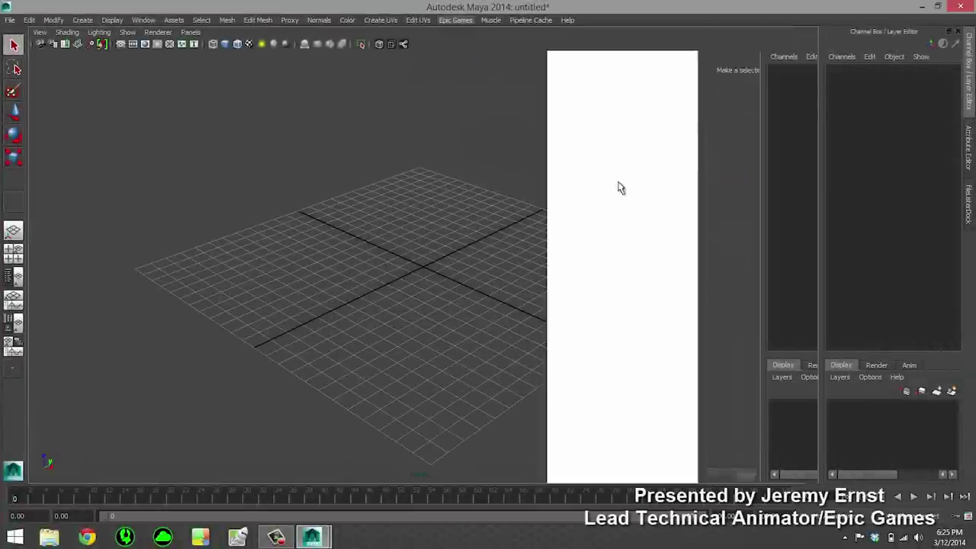
{"action": "left_click", "coordinate": [639, 189]}
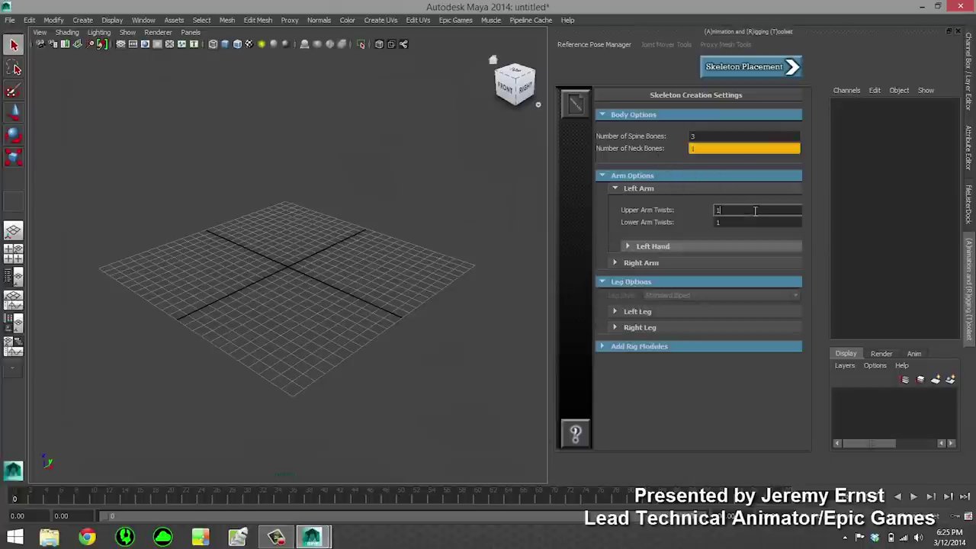
{"action": "left_click", "coordinate": [731, 247]}
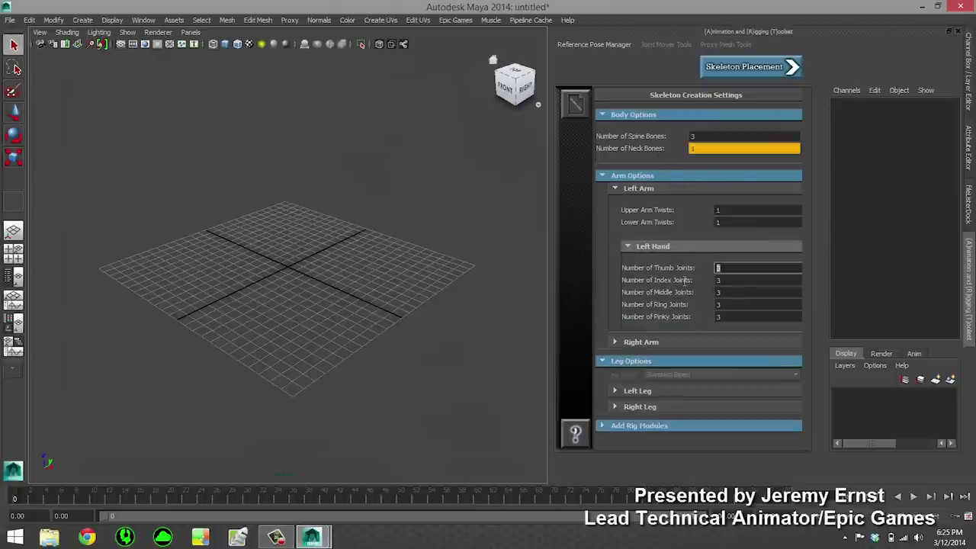
{"action": "double_click", "coordinate": [739, 316]}
{"action": "type", "text": "4"}
Step: Expand the right arm options and show the modules that can be added to the rig
{"action": "left_click", "coordinate": [672, 342]}
{"action": "scroll", "coordinate": [672, 344], "scroll_direction": "down", "scroll_amount": 1}
{"action": "left_click", "coordinate": [668, 329]}
{"action": "scroll", "coordinate": [668, 333], "scroll_direction": "down", "scroll_amount": 1}
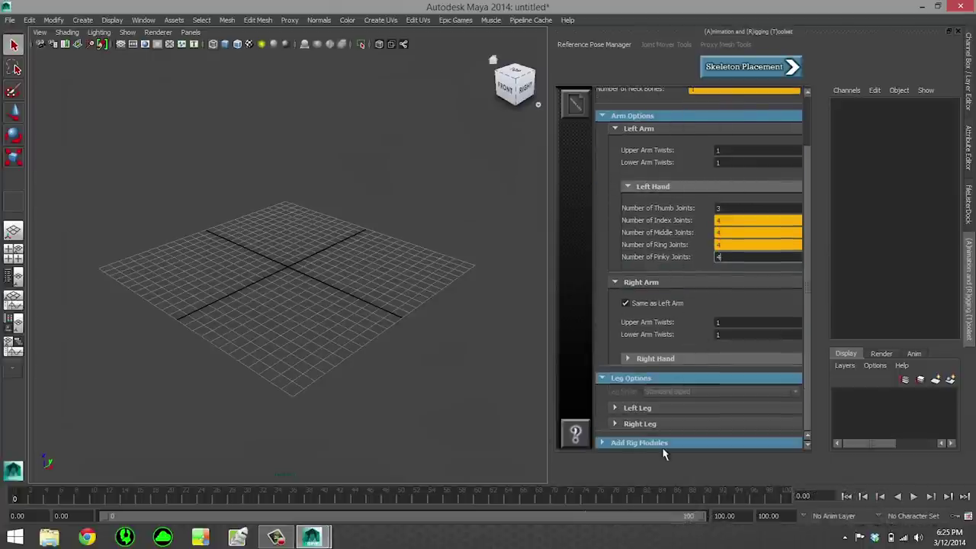
{"action": "left_click", "coordinate": [672, 443]}
{"action": "scroll", "coordinate": [661, 383], "scroll_direction": "down", "scroll_amount": 6}
Step: Add a chain rig module named ponytail with six joints and the head as its joint parent
{"action": "left_click", "coordinate": [689, 216]}
{"action": "type", "text": "p"}
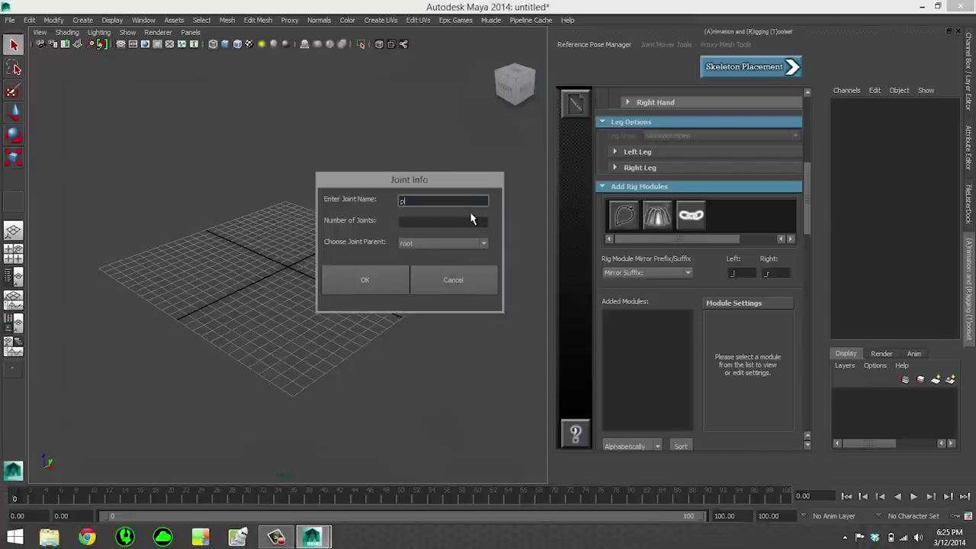
{"action": "type", "text": "onytail"}
{"action": "left_click", "coordinate": [472, 243]}
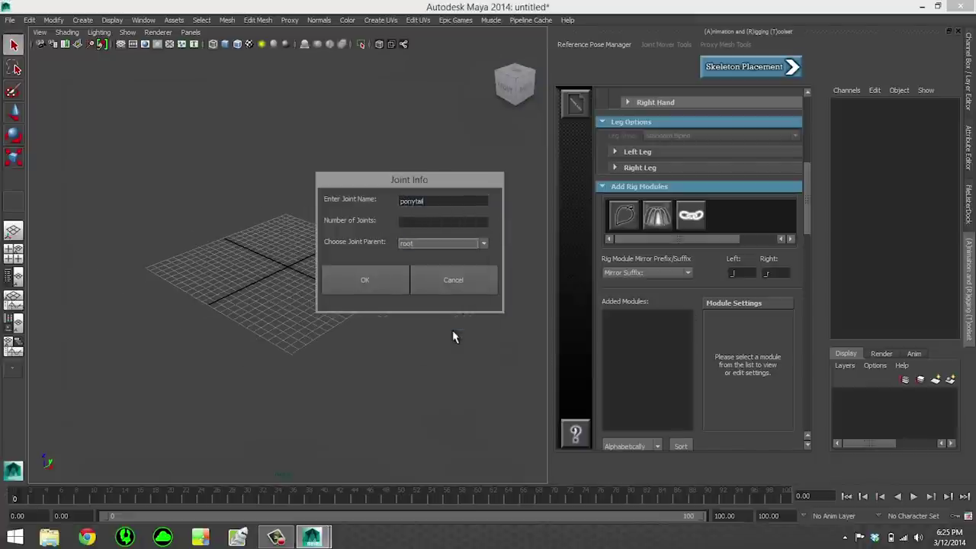
{"action": "left_click", "coordinate": [425, 327]}
{"action": "left_click", "coordinate": [433, 221]}
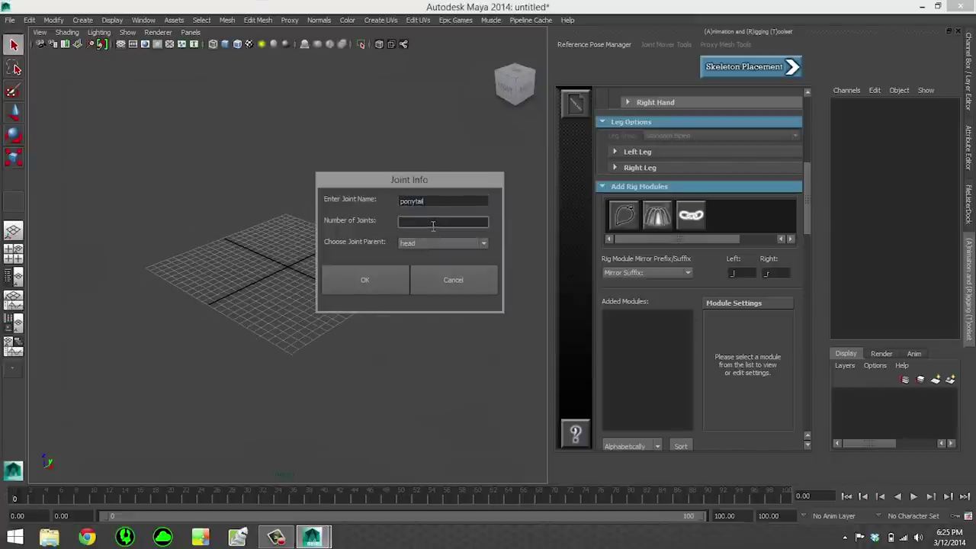
{"action": "left_click", "coordinate": [388, 290]}
Step: Proceed to skeleton placement and build the skeleton with the chosen parameters
{"action": "left_click_drag", "start_coordinate": [807, 212], "coordinate": [803, 143]}
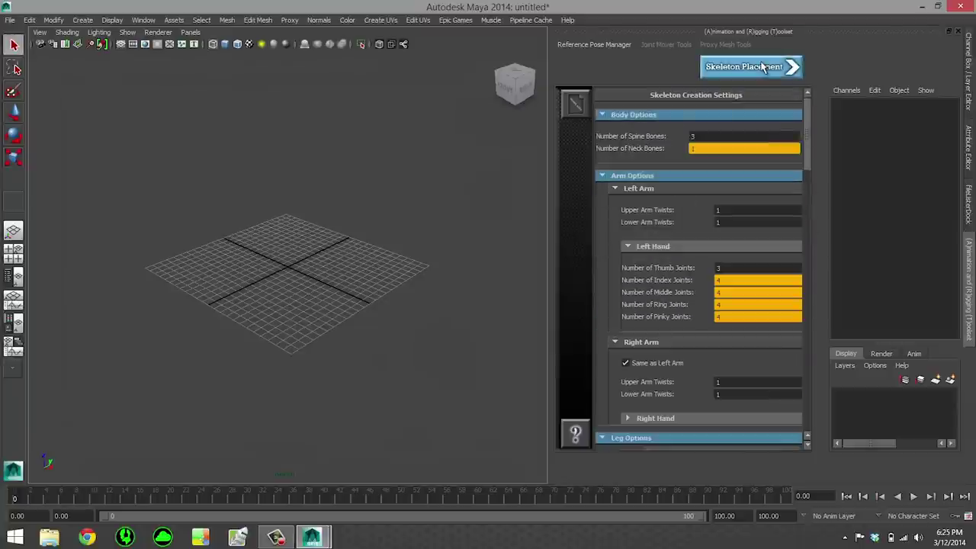
{"action": "left_click", "coordinate": [762, 67]}
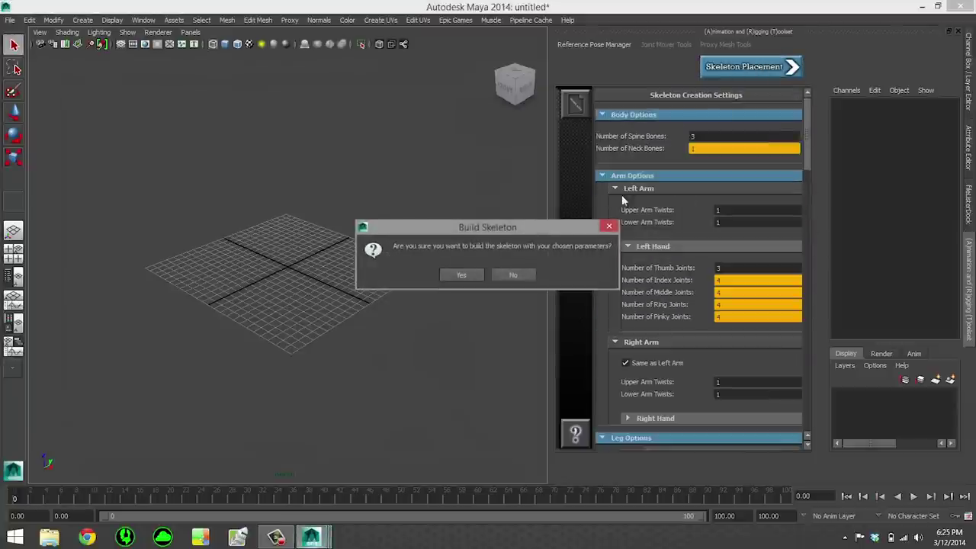
{"action": "left_click", "coordinate": [463, 274]}
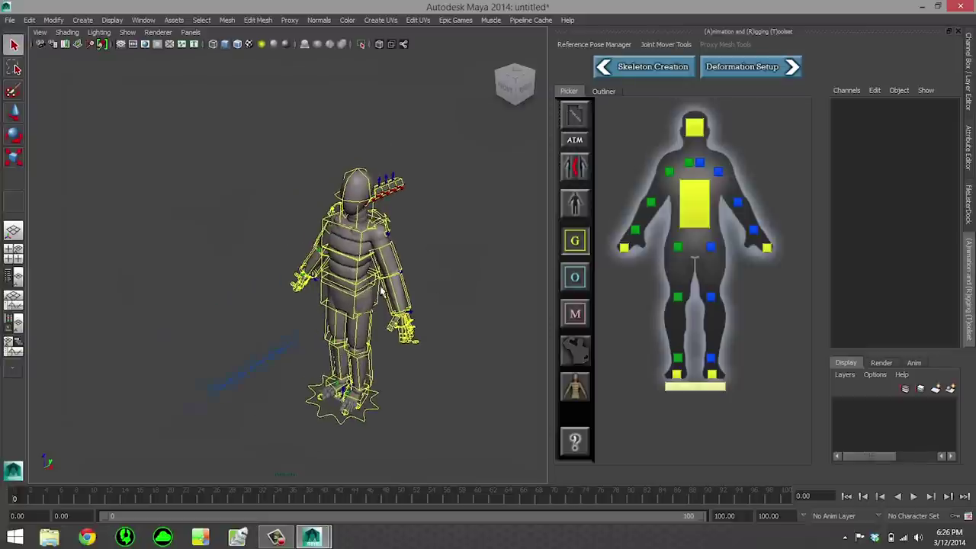
Step: List the joint movers in the outliner, expand the custom ponytail chain and select ponytail_01_mover
{"action": "left_click_drag", "start_coordinate": [381, 291], "coordinate": [395, 303], "text": "alt"}
{"action": "middle_click_drag", "start_coordinate": [395, 303], "coordinate": [411, 269], "text": "alt"}
{"action": "left_click_drag", "start_coordinate": [412, 268], "coordinate": [429, 267], "text": "alt"}
{"action": "left_click", "coordinate": [611, 91]}
{"action": "left_click", "coordinate": [564, 106]}
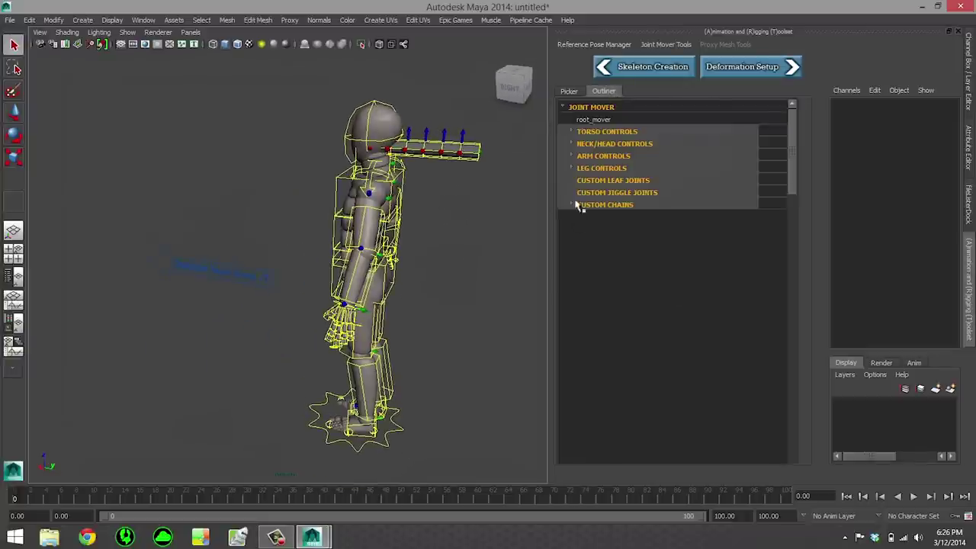
{"action": "left_click", "coordinate": [575, 198]}
{"action": "left_click", "coordinate": [571, 204]}
{"action": "left_click", "coordinate": [580, 218]}
{"action": "left_click", "coordinate": [604, 229]}
Step: Move the ponytail's first mover to the back of the head, at about Translate Y 28.66 and Translate Z 22.81
{"action": "left_click_drag", "start_coordinate": [450, 204], "coordinate": [442, 211], "text": "alt"}
{"action": "right_click_drag", "start_coordinate": [443, 210], "coordinate": [477, 194], "text": "alt"}
{"action": "key", "text": "w"}
{"action": "left_click_drag", "start_coordinate": [436, 152], "coordinate": [452, 159]}
{"action": "left_click_drag", "start_coordinate": [429, 104], "coordinate": [430, 78]}
Step: Rotate the ponytail's first mover slightly downward and its second mover to about -15.4 degrees in X
{"action": "left_click_drag", "start_coordinate": [440, 174], "coordinate": [404, 240], "text": "alt"}
{"action": "right_click_drag", "start_coordinate": [404, 240], "coordinate": [385, 285], "text": "alt"}
{"action": "middle_click_drag", "start_coordinate": [385, 285], "coordinate": [407, 267], "text": "alt"}
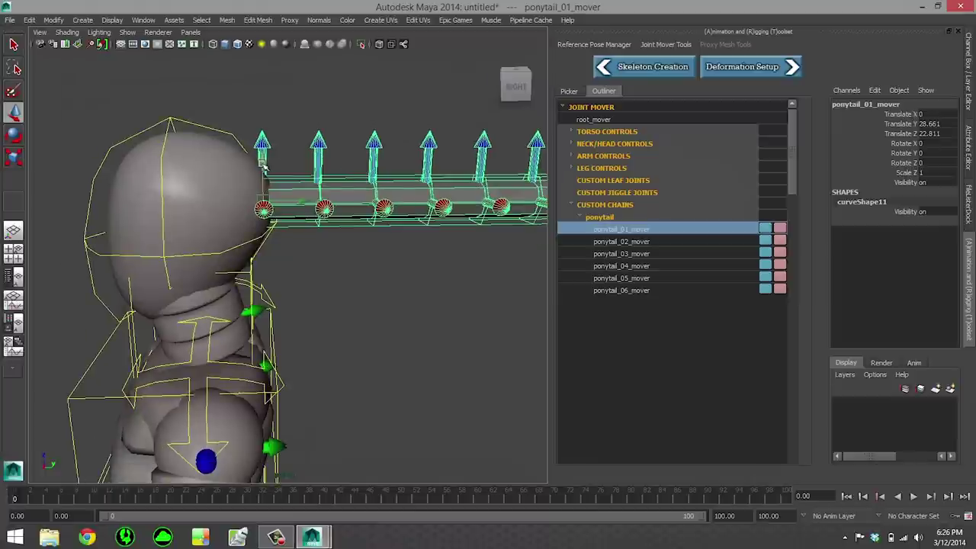
{"action": "left_click_drag", "start_coordinate": [261, 164], "coordinate": [319, 175]}
{"action": "key", "text": "e"}
{"action": "left_click", "coordinate": [327, 180]}
{"action": "left_click_drag", "start_coordinate": [384, 212], "coordinate": [393, 234]}
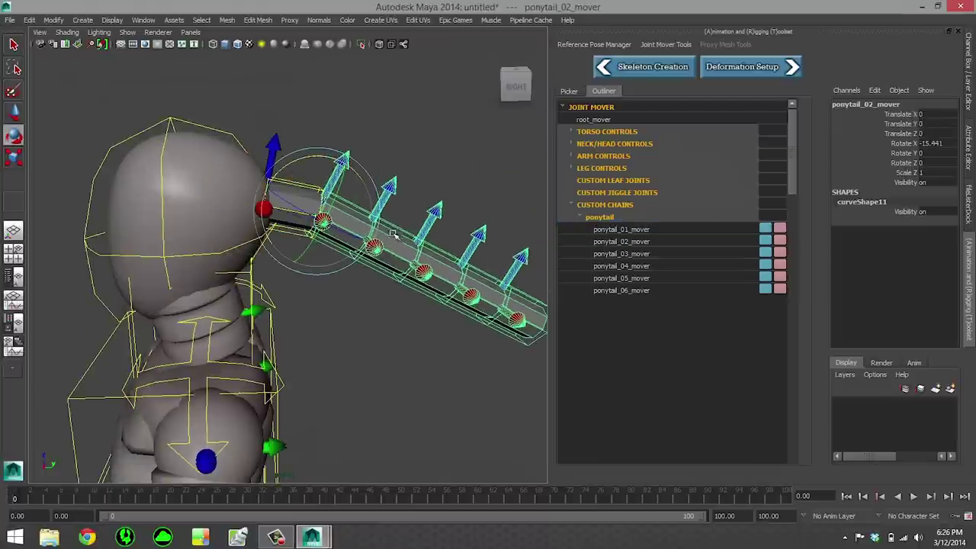
Step: Rotate the ponytail's third to sixth movers so the chain curves down behind the neck
{"action": "left_click", "coordinate": [393, 231]}
{"action": "left_click_drag", "start_coordinate": [379, 181], "coordinate": [411, 233]}
{"action": "left_click", "coordinate": [422, 285]}
{"action": "left_click", "coordinate": [425, 336]}
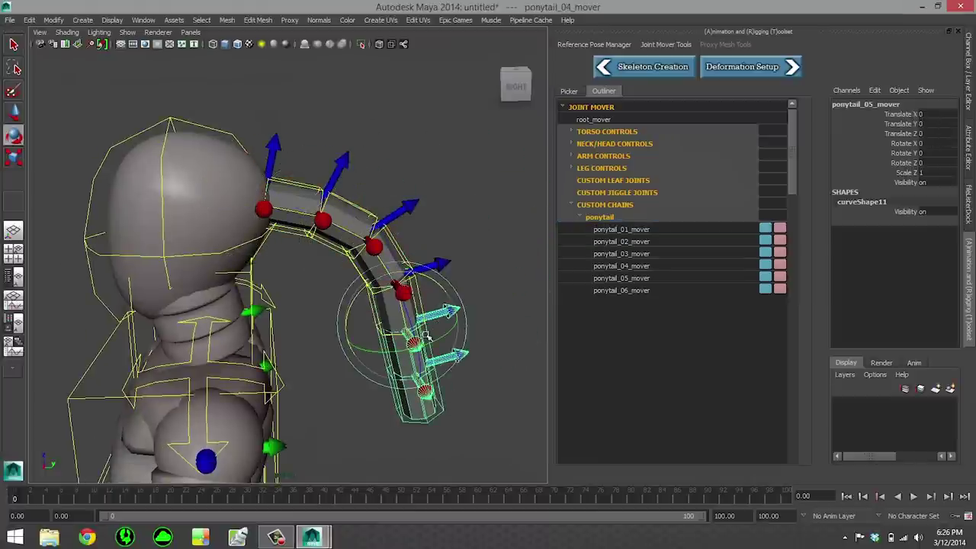
{"action": "left_click_drag", "start_coordinate": [426, 336], "coordinate": [416, 359]}
{"action": "left_click", "coordinate": [406, 403]}
{"action": "left_click_drag", "start_coordinate": [406, 402], "coordinate": [414, 351]}
{"action": "left_click", "coordinate": [414, 344]}
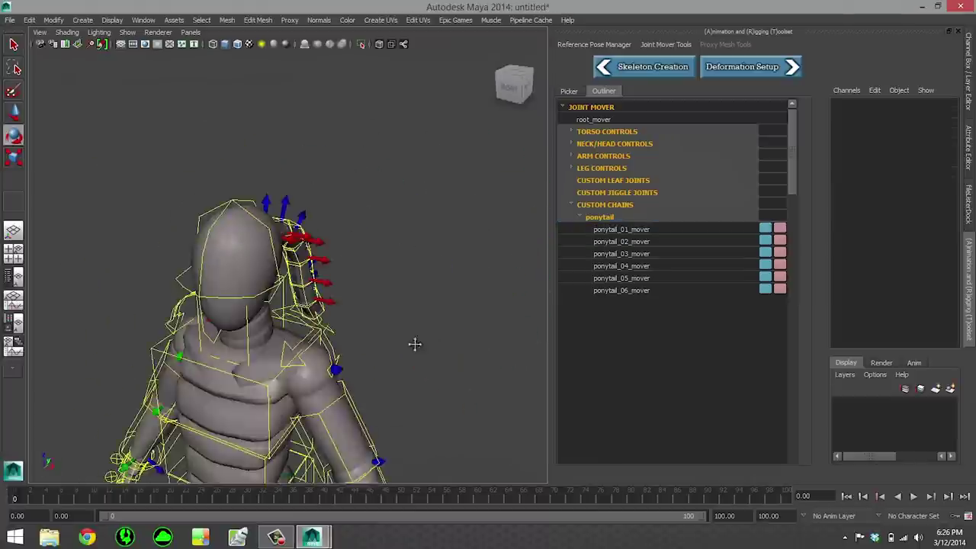
Step: Select the root mover in the picker and scale the whole character to about 0.41
{"action": "right_click_drag", "start_coordinate": [415, 344], "coordinate": [373, 335], "text": "alt"}
{"action": "left_click_drag", "start_coordinate": [427, 252], "coordinate": [513, 134], "text": "alt"}
{"action": "left_click", "coordinate": [568, 92]}
{"action": "middle_click_drag", "start_coordinate": [397, 243], "coordinate": [409, 232], "text": "alt"}
{"action": "left_click", "coordinate": [686, 387]}
{"action": "key", "text": "r"}
{"action": "left_click_drag", "start_coordinate": [350, 394], "coordinate": [349, 386], "text": "alt"}
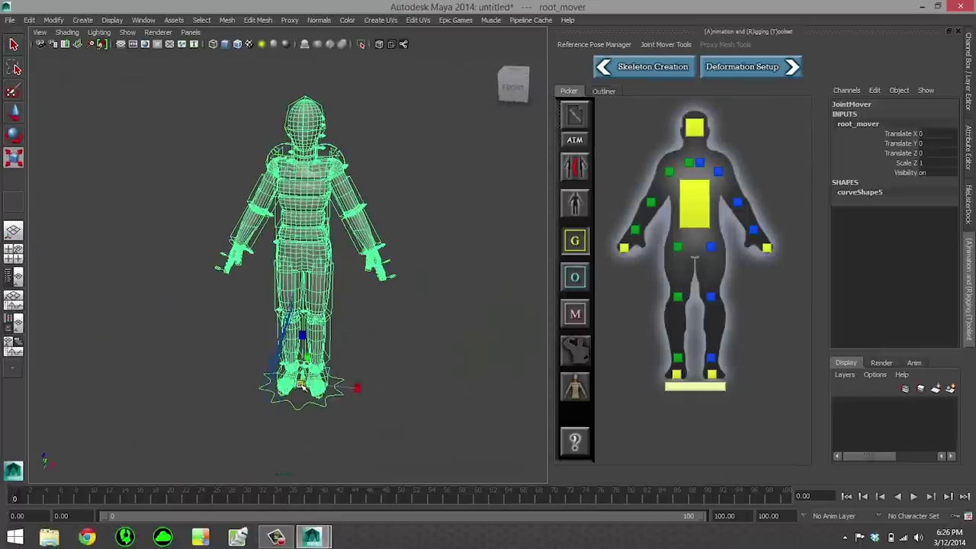
{"action": "right_click_drag", "start_coordinate": [302, 387], "coordinate": [469, 327], "text": "alt"}
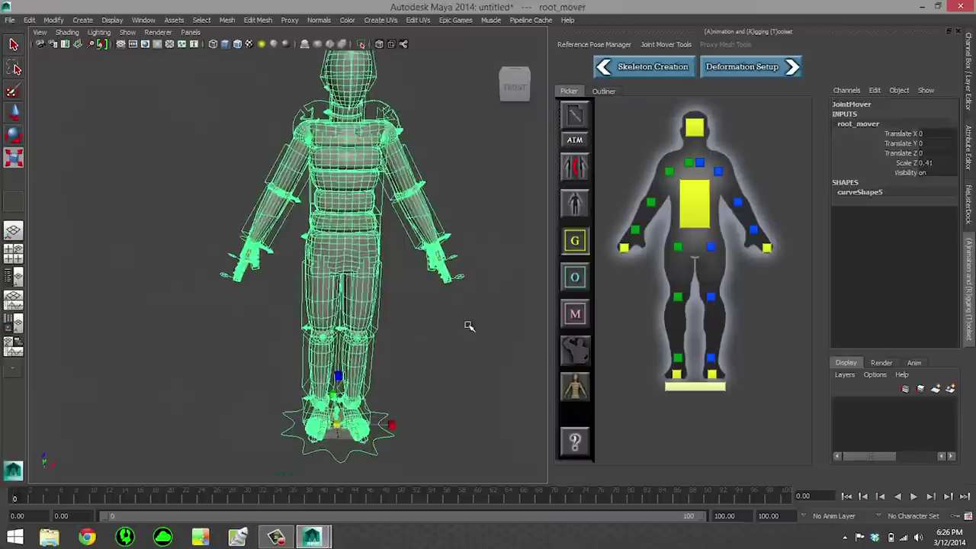
{"action": "left_click", "coordinate": [469, 327]}
{"action": "left_click_drag", "start_coordinate": [469, 326], "coordinate": [478, 321], "text": "alt"}
Step: Turn on symmetry mode and rotate the left upper arm mover outward to about -14.2 degrees in Y
{"action": "left_click", "coordinate": [583, 174]}
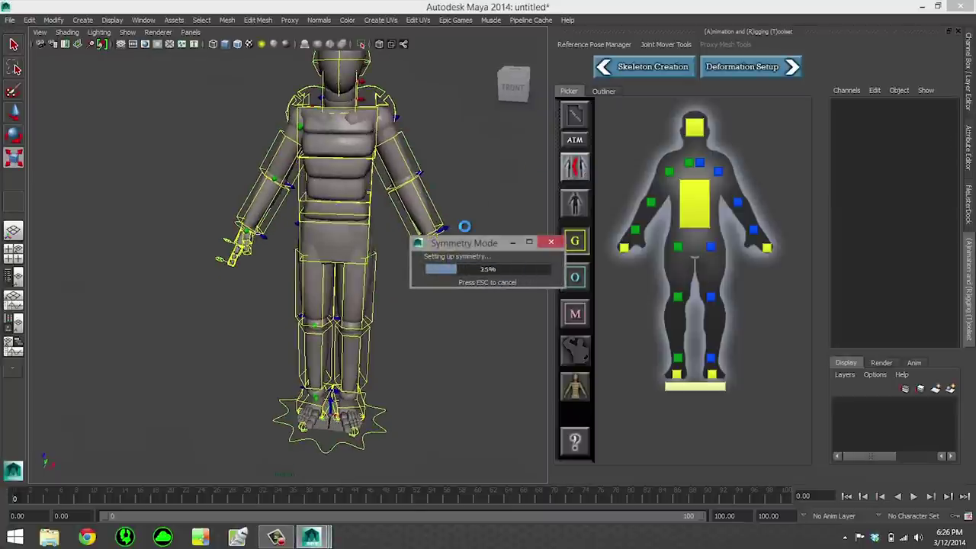
{"action": "left_click", "coordinate": [418, 160]}
{"action": "middle_click_drag", "start_coordinate": [426, 108], "coordinate": [422, 124], "text": "alt"}
{"action": "key", "text": "w"}
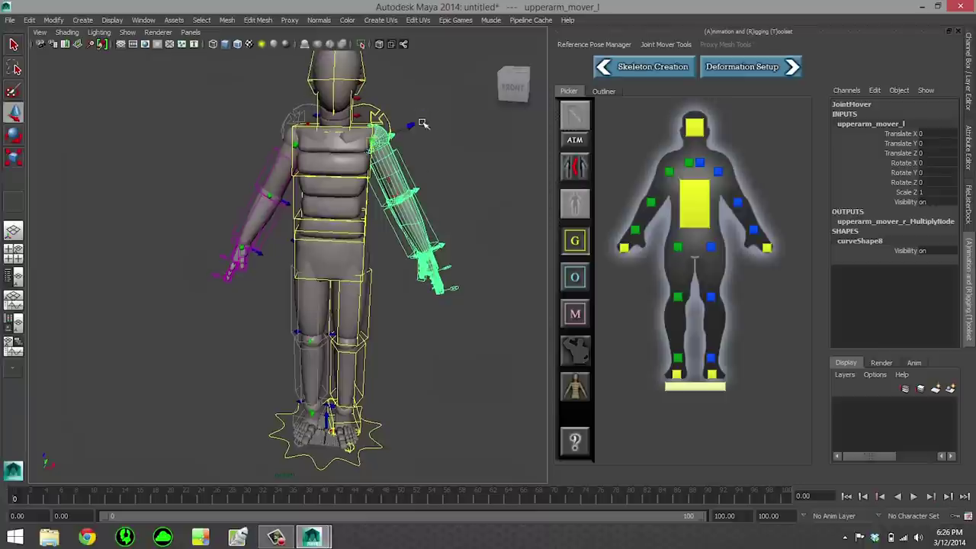
{"action": "key", "text": "e"}
{"action": "left_click_drag", "start_coordinate": [417, 108], "coordinate": [413, 165]}
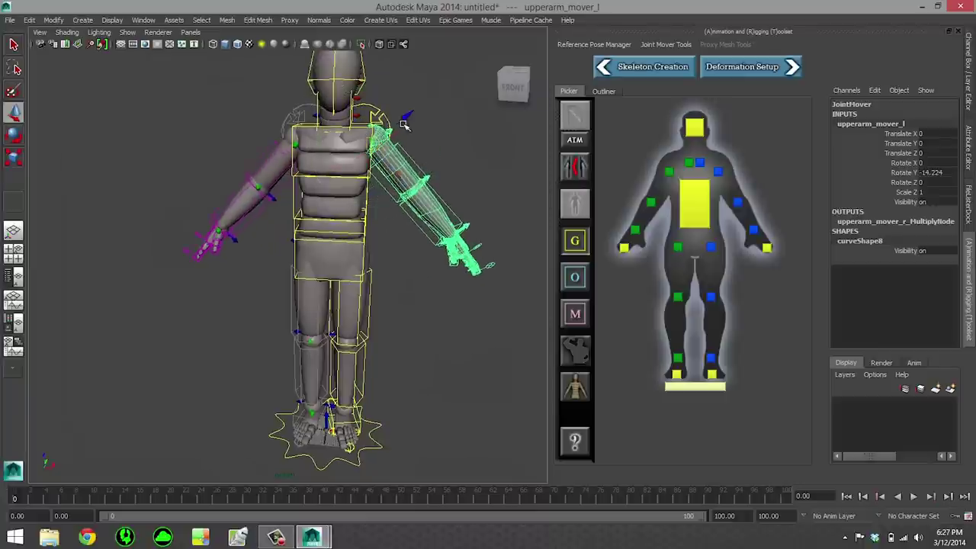
{"action": "left_click_drag", "start_coordinate": [406, 118], "coordinate": [406, 117]}
Step: Show the offset movers in place of the global movers and try moving the left forearm's offset mover
{"action": "left_click", "coordinate": [572, 282]}
{"action": "left_click", "coordinate": [447, 223]}
{"action": "mouse_move", "coordinate": [440, 219]}
{"action": "left_mouse_down"}
{"action": "mouse_move", "coordinate": [429, 211]}
{"action": "mouse_move", "coordinate": [443, 221]}
{"action": "left_mouse_up"}
{"action": "key", "text": "ctrl+z"}
{"action": "right_click_drag", "start_coordinate": [443, 221], "coordinate": [526, 286], "text": "alt"}
{"action": "left_click_drag", "start_coordinate": [526, 286], "coordinate": [495, 294], "text": "alt"}
Step: Switch from symmetry mode to aim mode and try moving the left calf's offset mover
{"action": "left_click", "coordinate": [579, 166]}
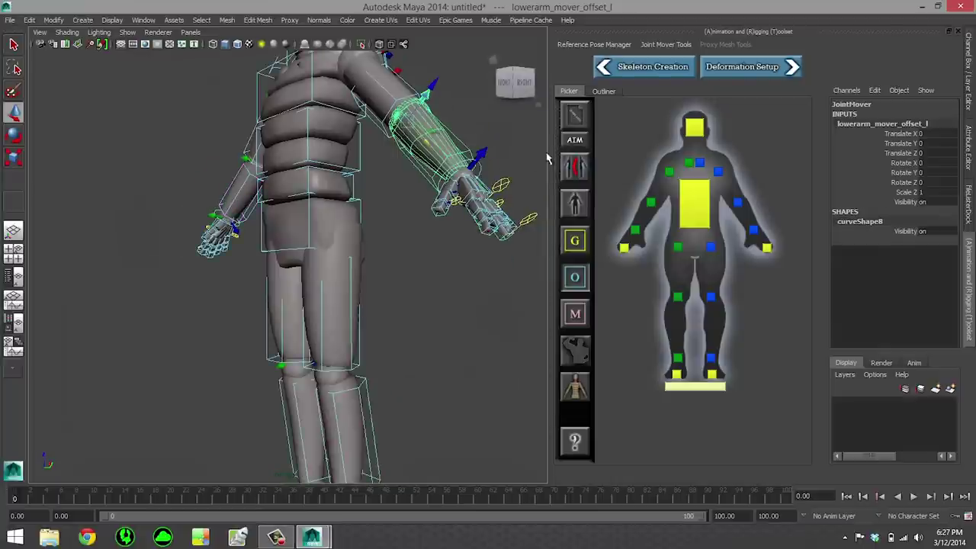
{"action": "left_click_drag", "start_coordinate": [385, 196], "coordinate": [338, 373], "text": "alt"}
{"action": "left_click", "coordinate": [329, 331]}
{"action": "left_click", "coordinate": [575, 140]}
{"action": "left_click", "coordinate": [341, 392]}
{"action": "left_click_drag", "start_coordinate": [446, 378], "coordinate": [412, 338], "text": "alt"}
{"action": "key", "text": "ctrl+z"}
{"action": "key", "text": "ctrl+z"}
{"action": "key", "text": "ctrl+z"}
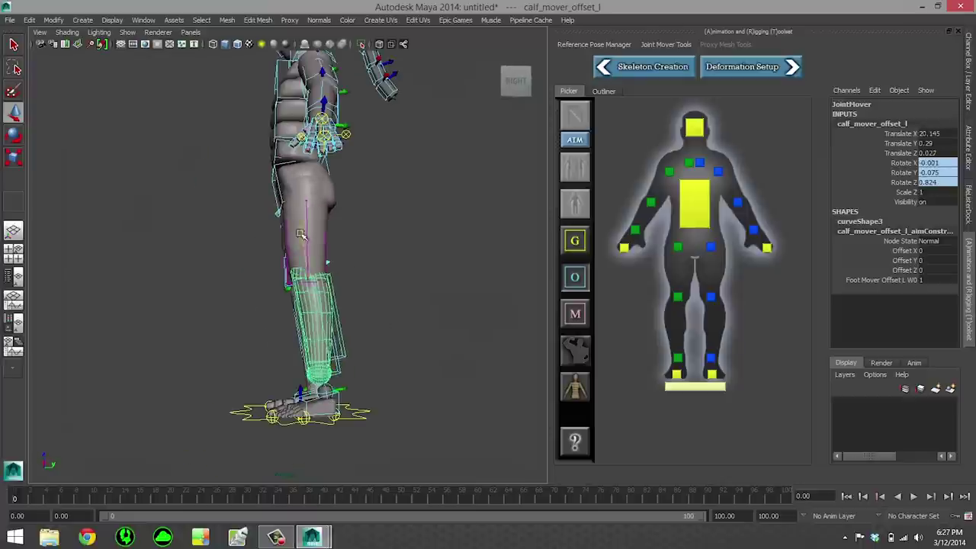
Step: Adjust the left forearm's offset mover in aim mode and turn aim mode off
{"action": "left_click_drag", "start_coordinate": [343, 214], "coordinate": [445, 266], "text": "alt"}
{"action": "right_click_drag", "start_coordinate": [445, 266], "coordinate": [381, 240], "text": "alt"}
{"action": "left_click", "coordinate": [320, 284]}
{"action": "left_click_drag", "start_coordinate": [381, 239], "coordinate": [337, 250], "text": "alt"}
{"action": "left_click_drag", "start_coordinate": [423, 300], "coordinate": [536, 221], "text": "alt"}
{"action": "left_click", "coordinate": [575, 140]}
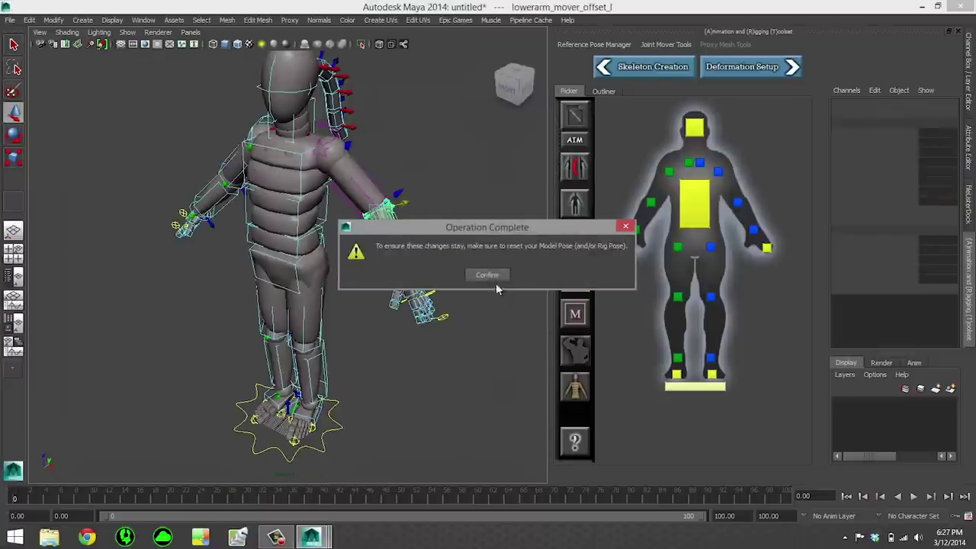
{"action": "left_click", "coordinate": [494, 276]}
Step: Bring back the global movers in place of the offset movers and toggle symmetry mode on
{"action": "left_click", "coordinate": [575, 242]}
{"action": "left_click", "coordinate": [574, 277]}
{"action": "left_click_drag", "start_coordinate": [473, 286], "coordinate": [534, 263], "text": "alt"}
{"action": "left_click", "coordinate": [575, 168]}
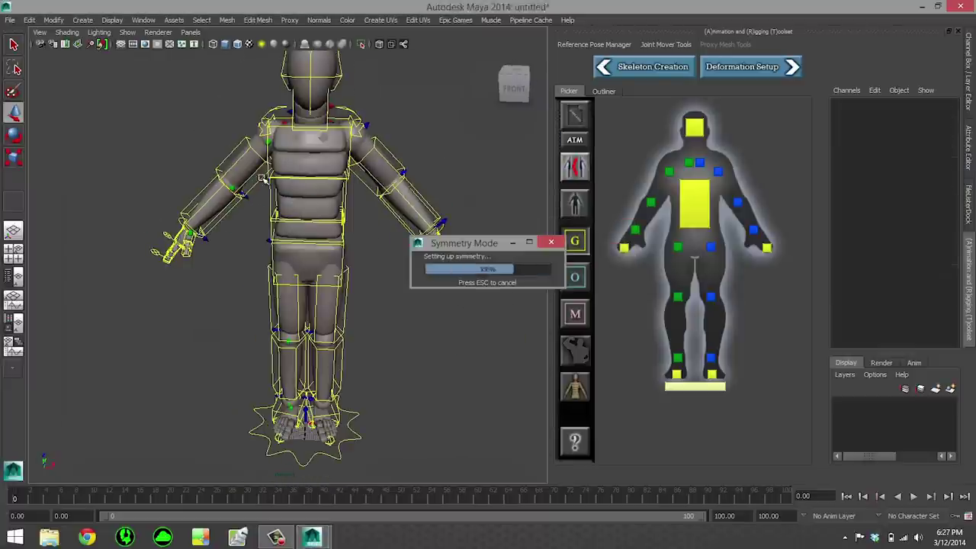
Step: Open the physique editor and shape the chest with the Body sliders
{"action": "left_click", "coordinate": [575, 349]}
{"action": "left_click_drag", "start_coordinate": [407, 276], "coordinate": [364, 291], "text": "alt"}
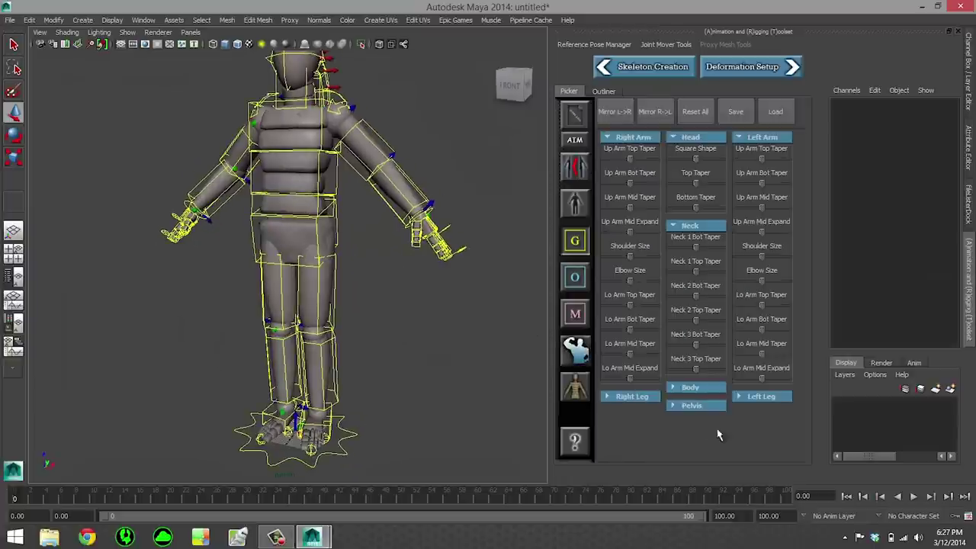
{"action": "left_click", "coordinate": [688, 388]}
{"action": "left_click", "coordinate": [706, 374]}
Step: Increase the pelvis Backside and Curvature slightly in the physique settings
{"action": "left_click", "coordinate": [705, 407]}
{"action": "left_click_drag", "start_coordinate": [695, 429], "coordinate": [701, 452]}
{"action": "left_click_drag", "start_coordinate": [450, 309], "coordinate": [302, 320], "text": "alt"}
{"action": "left_click_drag", "start_coordinate": [711, 429], "coordinate": [701, 428]}
{"action": "left_click_drag", "start_coordinate": [328, 266], "coordinate": [509, 255], "text": "alt"}
{"action": "scroll", "coordinate": [513, 259], "scroll_direction": "up", "scroll_amount": 3}
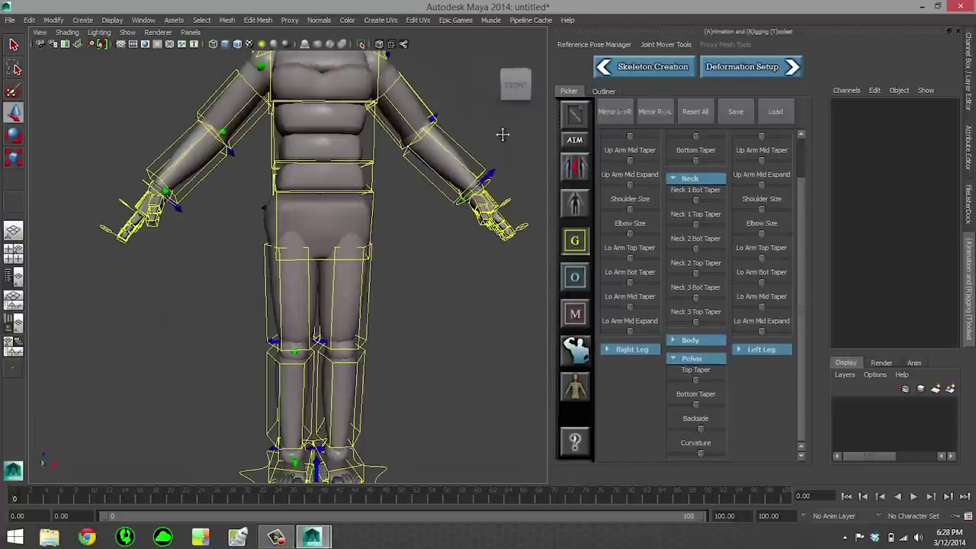
Step: Reshape the right arm by adjusting its upper arm taper, shoulder size, elbow size and lower arm top, bottom and middle tapers
{"action": "left_click_drag", "start_coordinate": [501, 135], "coordinate": [462, 153], "text": "alt"}
{"action": "left_click_drag", "start_coordinate": [634, 145], "coordinate": [628, 234], "text": "alt"}
{"action": "left_click_drag", "start_coordinate": [328, 244], "coordinate": [465, 233], "text": "alt"}
{"action": "left_click_drag", "start_coordinate": [632, 259], "coordinate": [627, 258]}
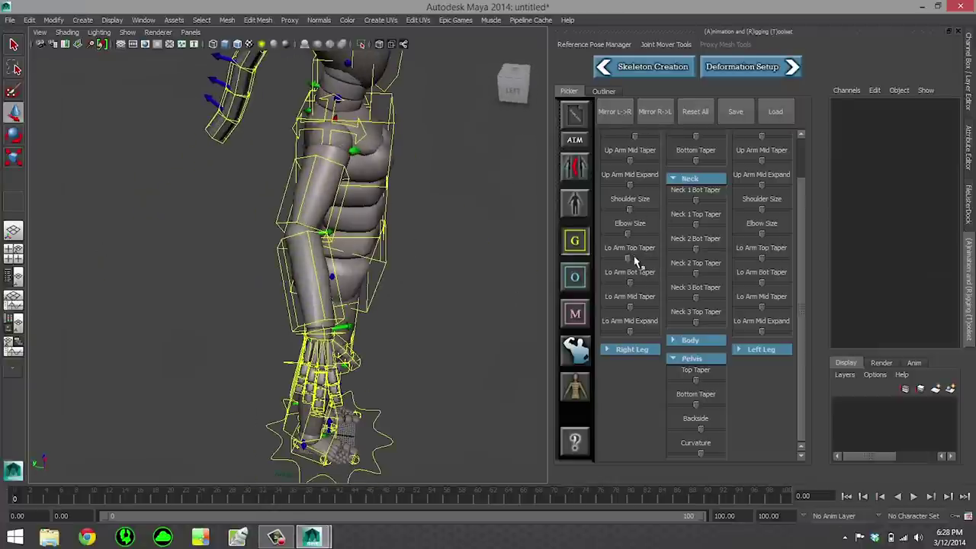
{"action": "left_click_drag", "start_coordinate": [631, 307], "coordinate": [634, 308]}
{"action": "left_click_drag", "start_coordinate": [404, 289], "coordinate": [267, 282], "text": "alt"}
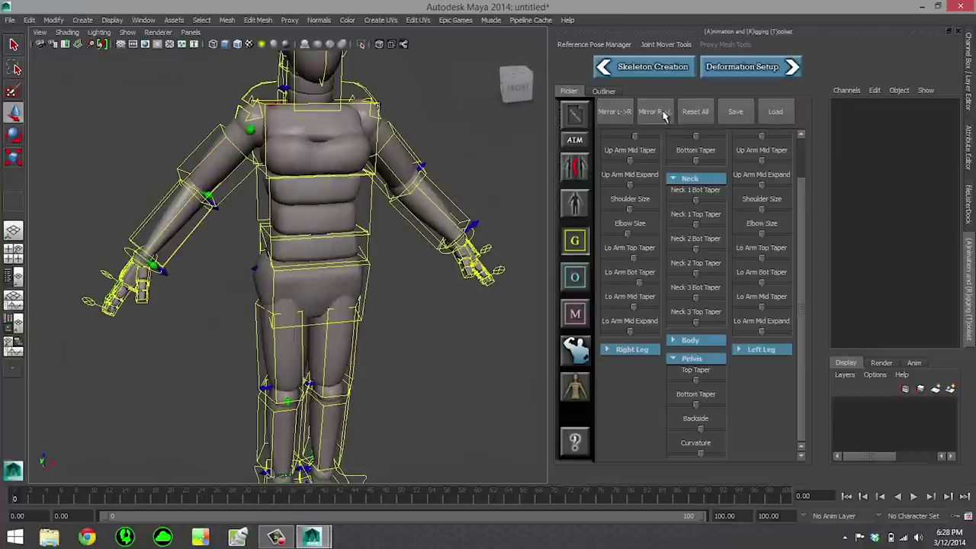
Step: Mirror the physique changes from the right side to the left side
{"action": "left_click", "coordinate": [664, 114]}
{"action": "middle_click_drag", "start_coordinate": [385, 275], "coordinate": [386, 180], "text": "alt"}
{"action": "scroll", "coordinate": [381, 183], "scroll_direction": "down", "scroll_amount": 2}
{"action": "left_click_drag", "start_coordinate": [385, 181], "coordinate": [347, 171], "text": "alt"}
{"action": "middle_click_drag", "start_coordinate": [347, 172], "coordinate": [362, 242], "text": "alt"}
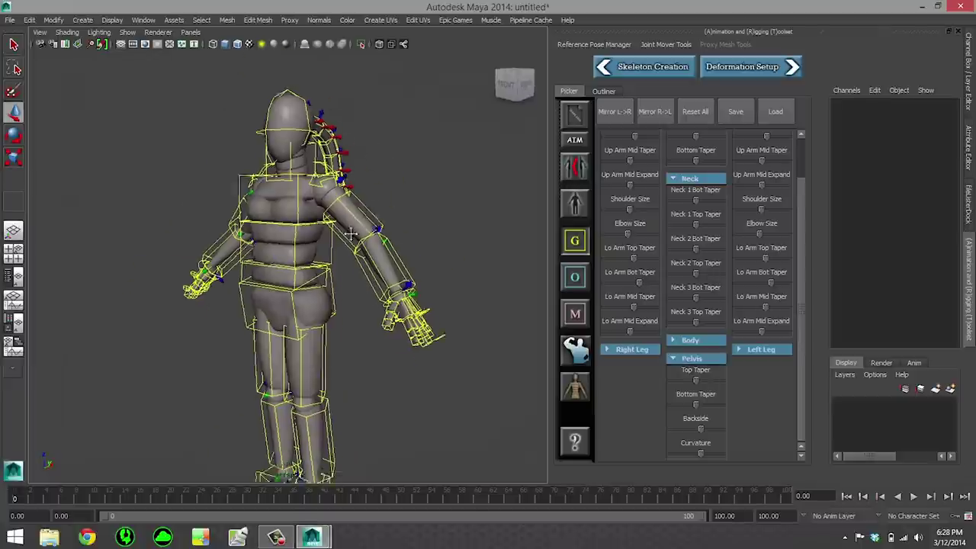
Step: Reshape the neck by adjusting the bottom and top tapers of its three segments
{"action": "left_click", "coordinate": [697, 178]}
{"action": "left_click", "coordinate": [700, 227]}
{"action": "right_click_drag", "start_coordinate": [343, 252], "coordinate": [411, 263], "text": "alt"}
{"action": "mouse_move", "coordinate": [366, 263]}
{"action": "left_mouse_down", "text": "alt"}
{"action": "mouse_move", "coordinate": [419, 259]}
{"action": "mouse_move", "coordinate": [351, 267]}
{"action": "left_mouse_up", "text": "alt"}
{"action": "right_click_drag", "start_coordinate": [366, 267], "coordinate": [455, 284], "text": "alt"}
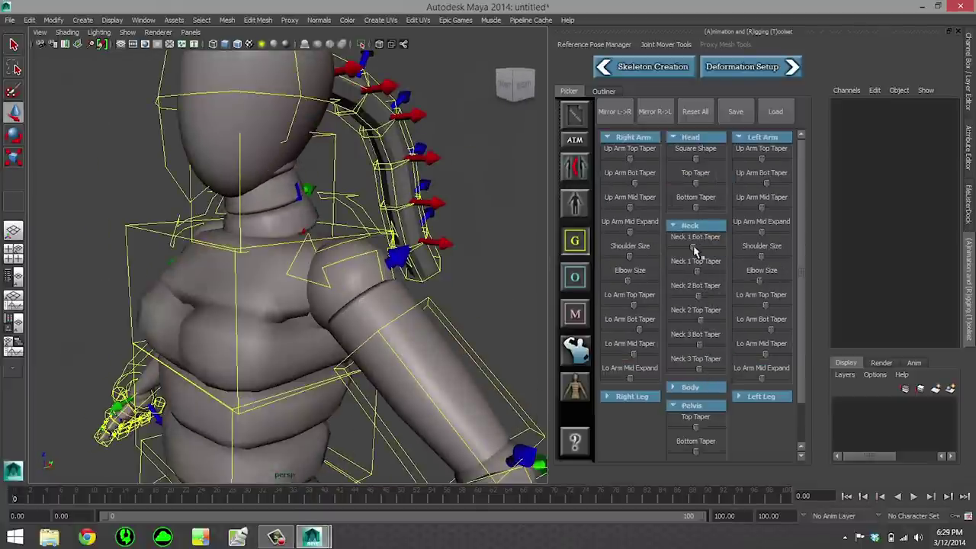
Step: Increase the head's Bottom Taper slightly to reshape the jaw area
{"action": "left_click_drag", "start_coordinate": [305, 259], "coordinate": [450, 256], "text": "alt"}
{"action": "right_click_drag", "start_coordinate": [427, 259], "coordinate": [358, 252], "text": "alt"}
{"action": "left_click_drag", "start_coordinate": [407, 223], "coordinate": [328, 219], "text": "alt"}
{"action": "left_click_drag", "start_coordinate": [695, 208], "coordinate": [699, 208]}
{"action": "mouse_move", "coordinate": [420, 217]}
{"action": "left_mouse_down", "text": "alt"}
{"action": "mouse_move", "coordinate": [333, 214]}
{"action": "mouse_move", "coordinate": [404, 228]}
{"action": "left_mouse_up", "text": "alt"}
Step: Reshape the right leg by adjusting its thigh tapers, Thigh Inner, Thigh Outer and calf tapers
{"action": "middle_click_drag", "start_coordinate": [423, 411], "coordinate": [432, 176], "text": "alt"}
{"action": "left_click_drag", "start_coordinate": [432, 175], "coordinate": [461, 171], "text": "alt"}
{"action": "left_click", "coordinate": [628, 137]}
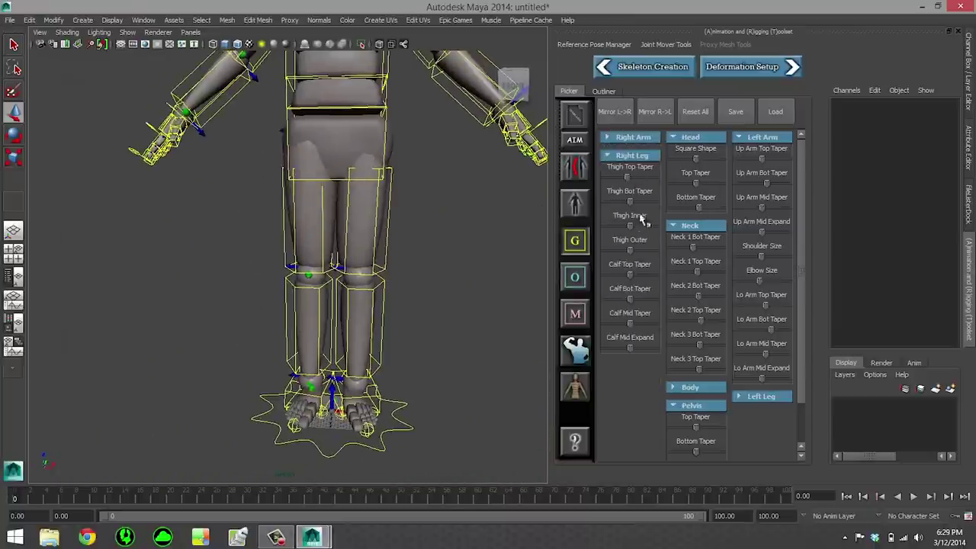
{"action": "left_click_drag", "start_coordinate": [538, 186], "coordinate": [521, 176], "text": "alt"}
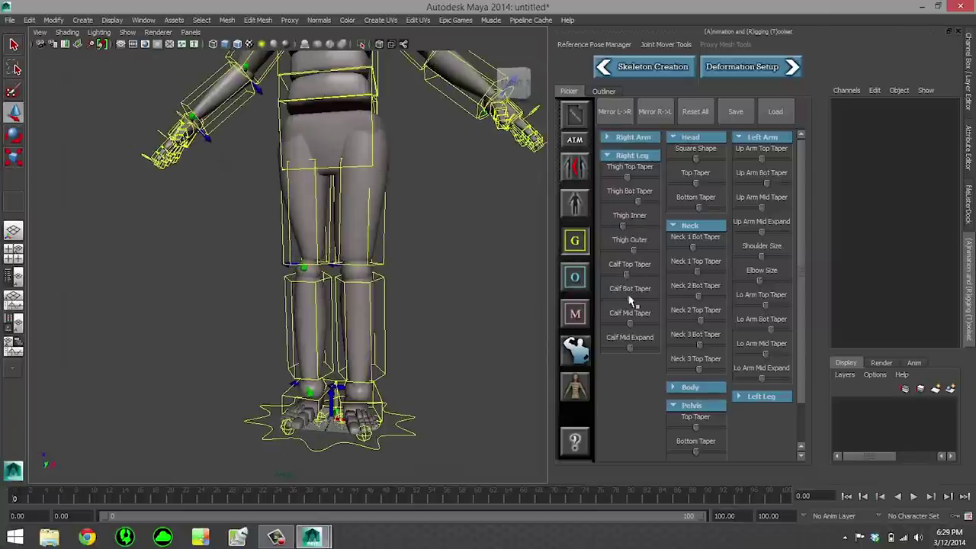
{"action": "left_click_drag", "start_coordinate": [366, 298], "coordinate": [488, 283], "text": "alt"}
Step: Show the geometry movers and close the physique editor
{"action": "left_click", "coordinate": [574, 314]}
{"action": "left_click", "coordinate": [574, 350]}
{"action": "middle_click_drag", "start_coordinate": [427, 253], "coordinate": [467, 191], "text": "alt"}
{"action": "scroll", "coordinate": [415, 255], "scroll_direction": "up", "scroll_amount": 3}
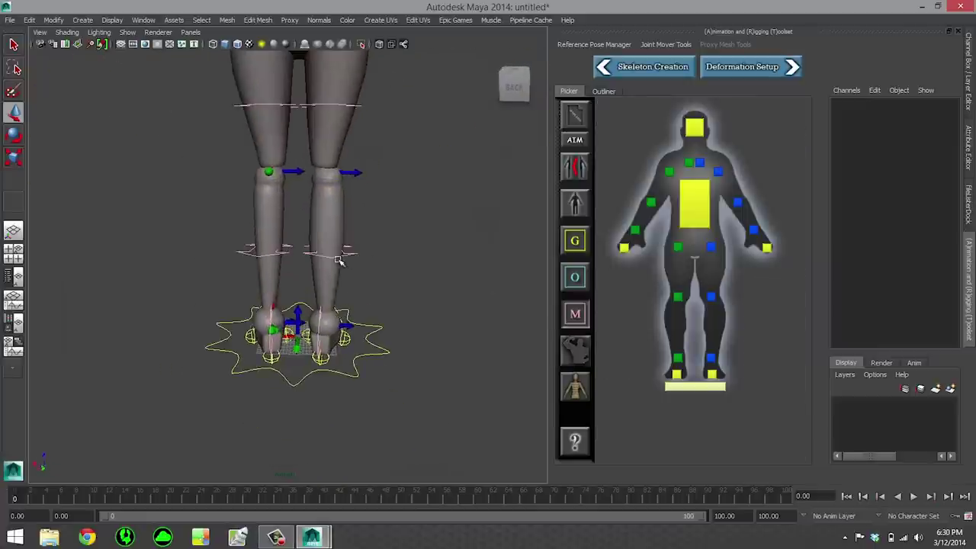
Step: Adjust the body's geometry movers, scaling spine_02_geo_mover to 0.83 in Z and head_geo_mover to 0.917 with Translate Y -2.418
{"action": "left_click", "coordinate": [251, 253]}
{"action": "left_click_drag", "start_coordinate": [313, 171], "coordinate": [285, 196]}
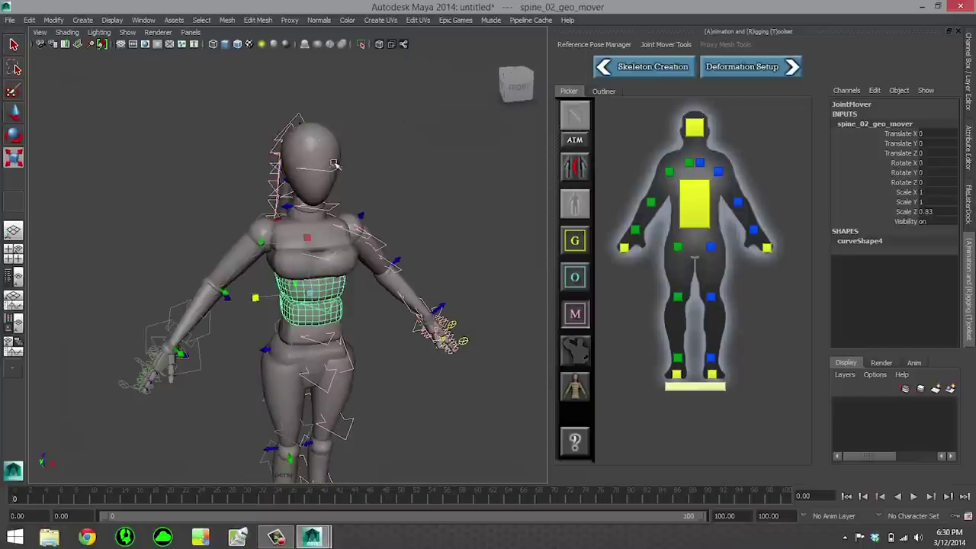
{"action": "left_click_drag", "start_coordinate": [433, 198], "coordinate": [218, 248], "text": "alt"}
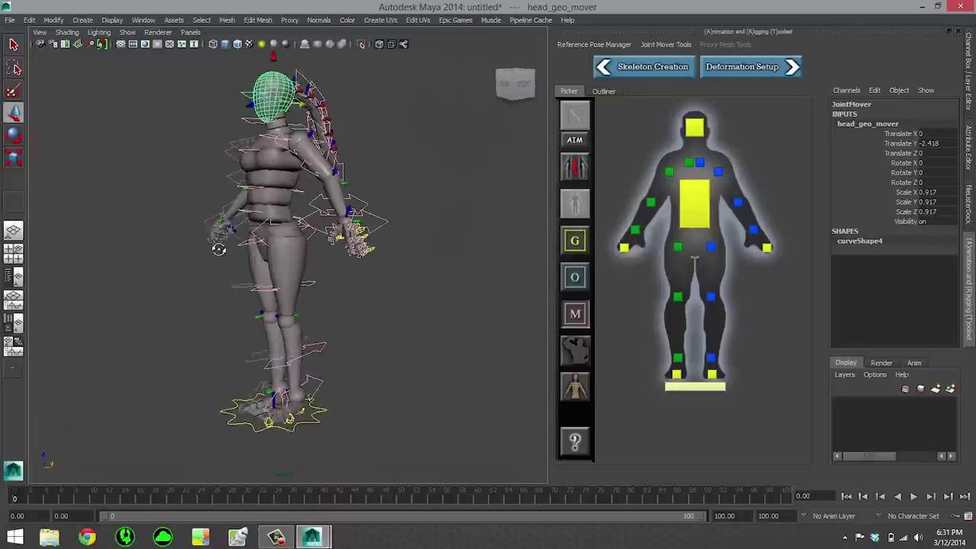
Step: Open the physique editor, collapse the Neck settings and expand the Advanced segment tapers of the Body
{"action": "left_click", "coordinate": [565, 173]}
{"action": "left_click_drag", "start_coordinate": [321, 305], "coordinate": [427, 305], "text": "alt"}
{"action": "left_click", "coordinate": [569, 348]}
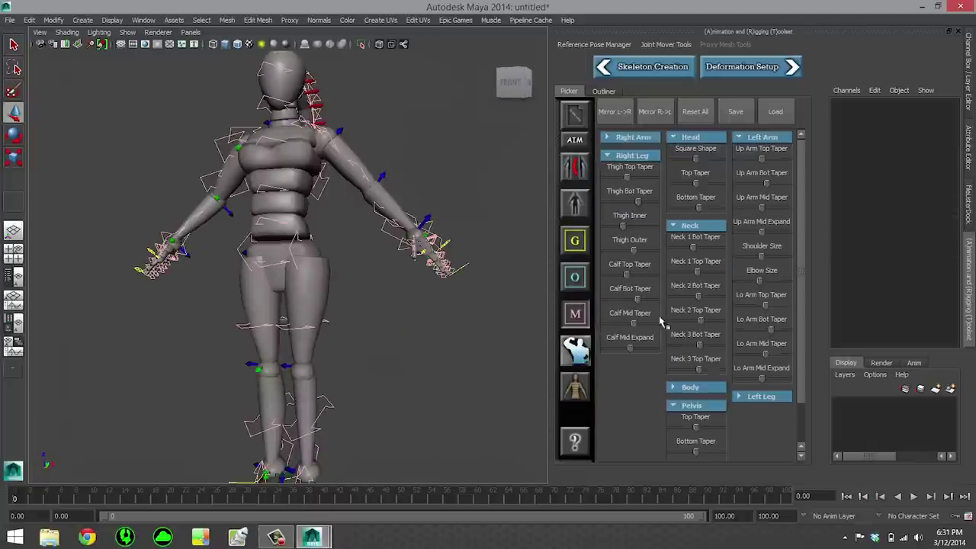
{"action": "left_click", "coordinate": [697, 226]}
{"action": "left_click", "coordinate": [696, 261]}
{"action": "left_click", "coordinate": [697, 244]}
{"action": "left_click", "coordinate": [695, 305]}
Step: Reshape the torso by adjusting the top and bottom tapers of body segments 1 to 3
{"action": "scroll", "coordinate": [695, 312], "scroll_direction": "down", "scroll_amount": 1}
{"action": "left_click_drag", "start_coordinate": [290, 244], "coordinate": [320, 250], "text": "alt"}
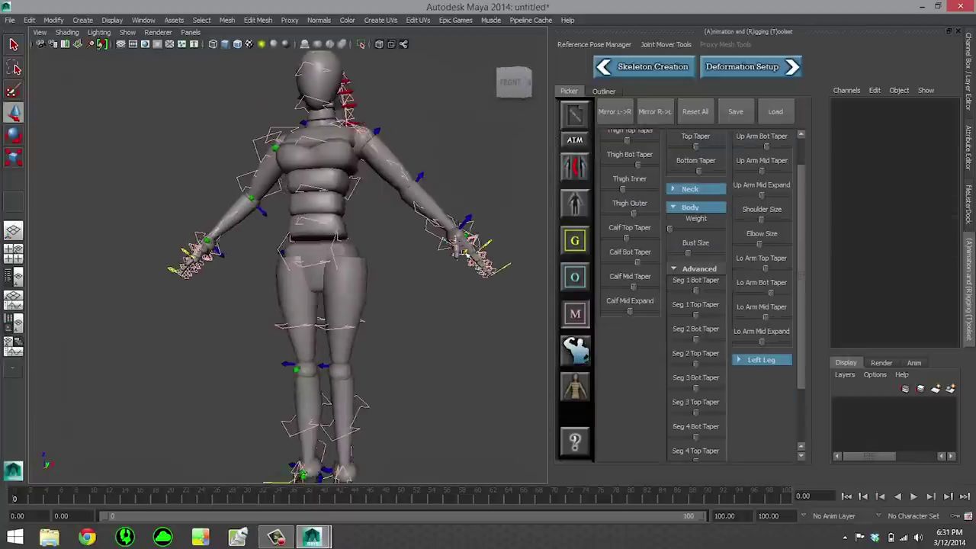
{"action": "right_click_drag", "start_coordinate": [321, 250], "coordinate": [366, 253], "text": "alt"}
{"action": "left_click_drag", "start_coordinate": [366, 253], "coordinate": [305, 248], "text": "alt"}
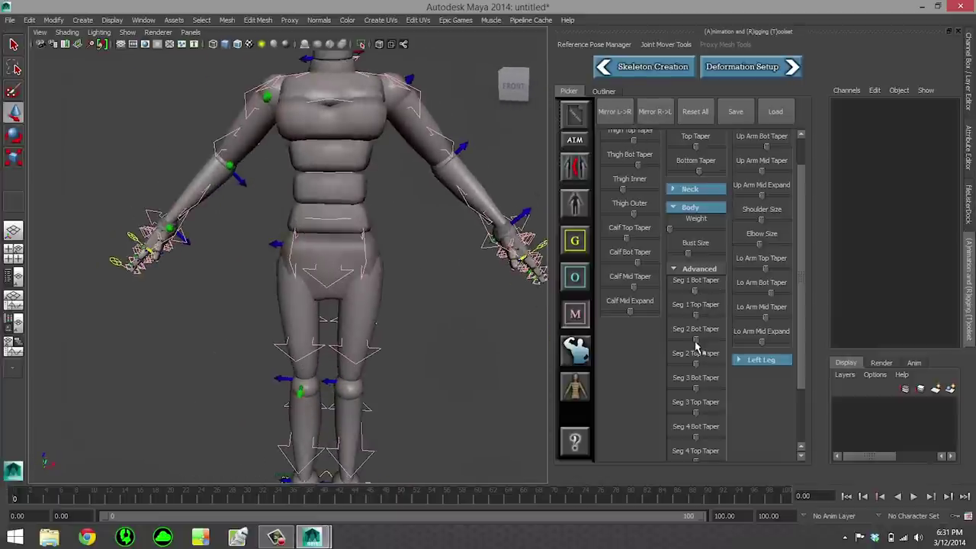
{"action": "mouse_move", "coordinate": [696, 364]}
{"action": "left_mouse_down"}
{"action": "mouse_move", "coordinate": [683, 366]}
{"action": "mouse_move", "coordinate": [694, 368]}
{"action": "left_mouse_up"}
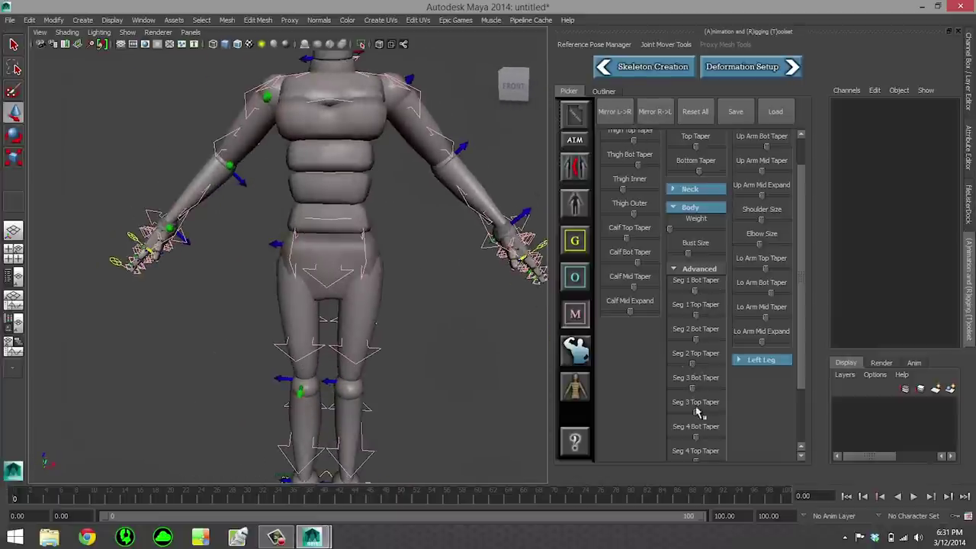
{"action": "left_click_drag", "start_coordinate": [697, 415], "coordinate": [678, 436]}
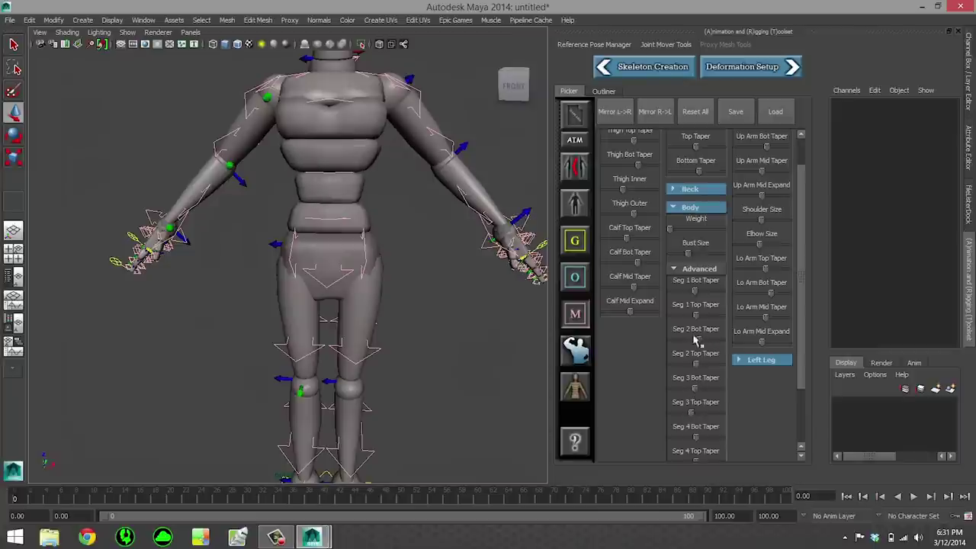
{"action": "scroll", "coordinate": [308, 273], "scroll_direction": "down", "scroll_amount": 4}
{"action": "left_click_drag", "start_coordinate": [308, 274], "coordinate": [276, 302], "text": "alt"}
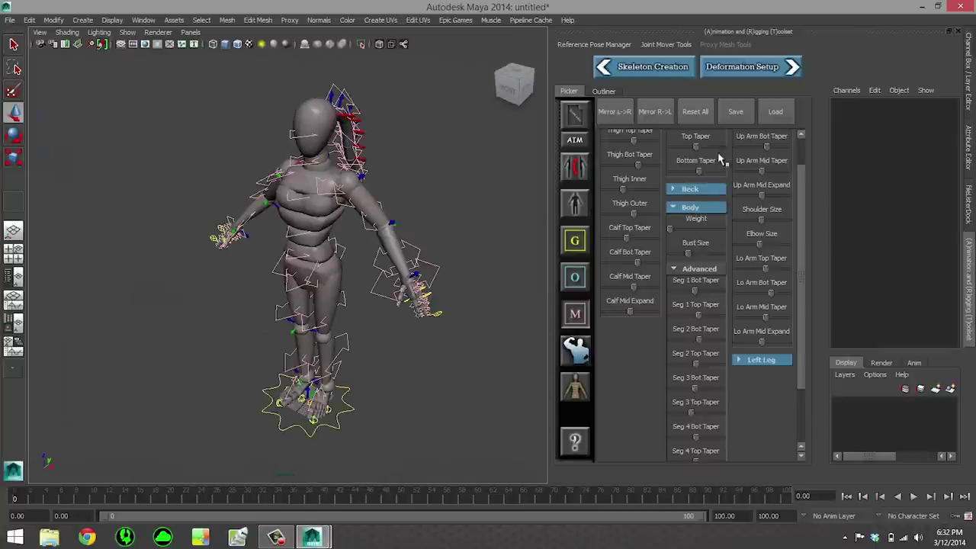
Step: Save the physique settings as a template named female
{"action": "left_click", "coordinate": [733, 112]}
{"action": "type", "text": "f"}
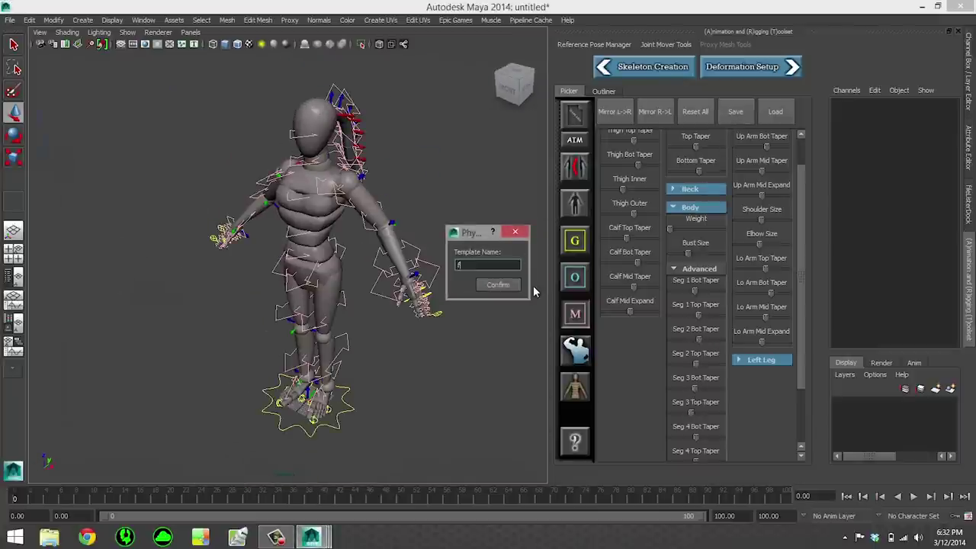
{"action": "type", "text": "emale"}
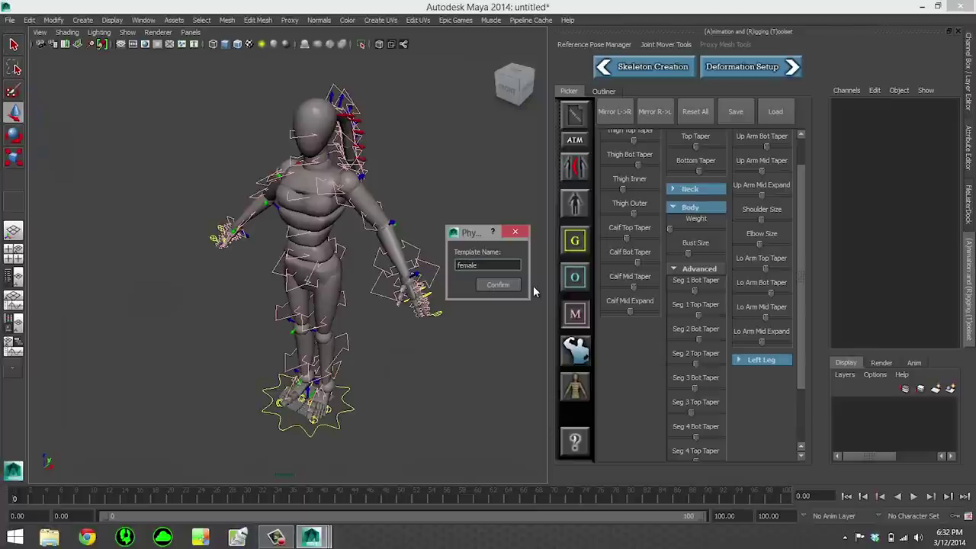
{"action": "key", "text": "Return"}
Step: Save the joint mover placement as a template named female_joint_placement
{"action": "left_click", "coordinate": [578, 111]}
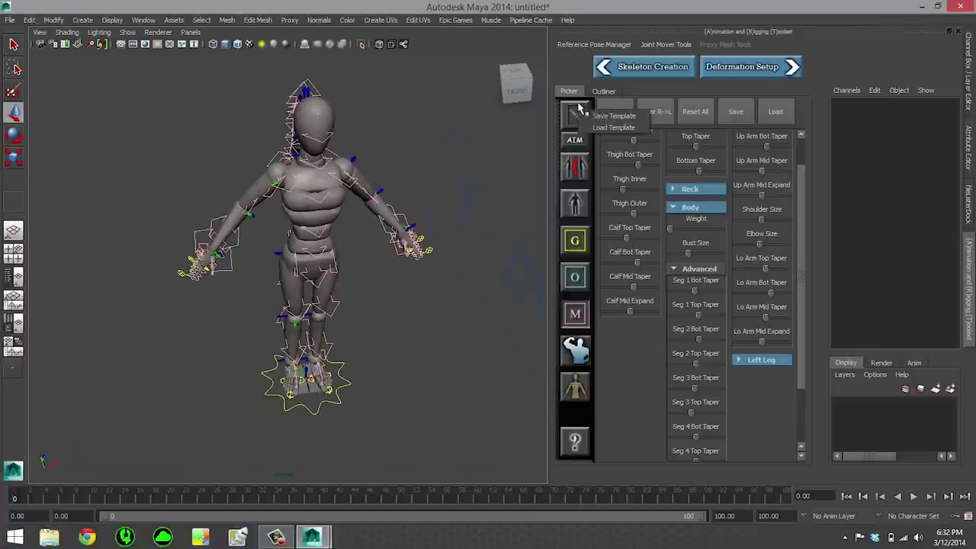
{"action": "left_click", "coordinate": [597, 117]}
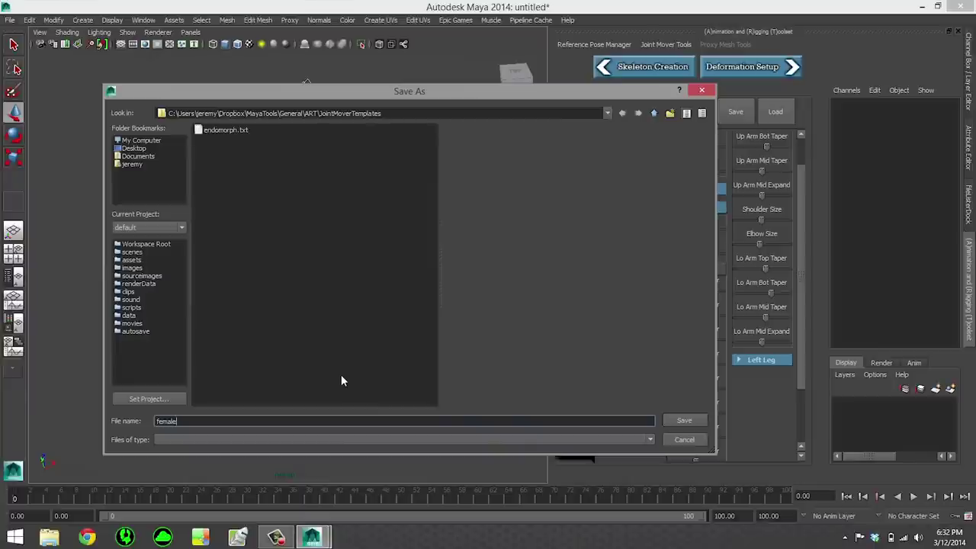
{"action": "type", "text": "female_joint_placement"}
{"action": "key", "text": "Return"}
Step: Show the global movers and close the physique editor
{"action": "left_click_drag", "start_coordinate": [417, 348], "coordinate": [292, 320], "text": "alt"}
{"action": "left_click", "coordinate": [575, 241]}
{"action": "left_click", "coordinate": [574, 351]}
{"action": "left_click_drag", "start_coordinate": [424, 318], "coordinate": [476, 312], "text": "alt"}
{"action": "left_click_drag", "start_coordinate": [386, 308], "coordinate": [374, 305], "text": "alt"}
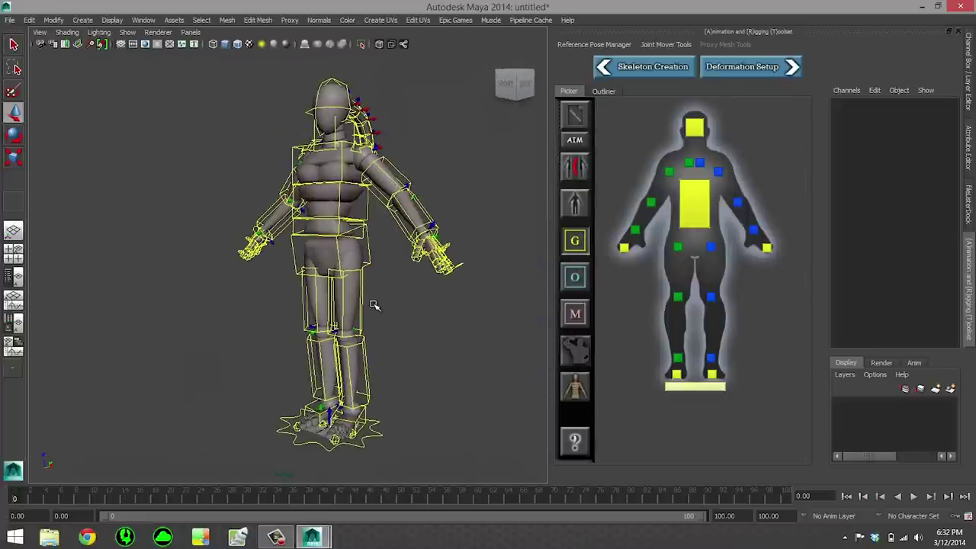
Step: Advance to the deformation setup and choose to create a rig pose
{"action": "left_click", "coordinate": [742, 66]}
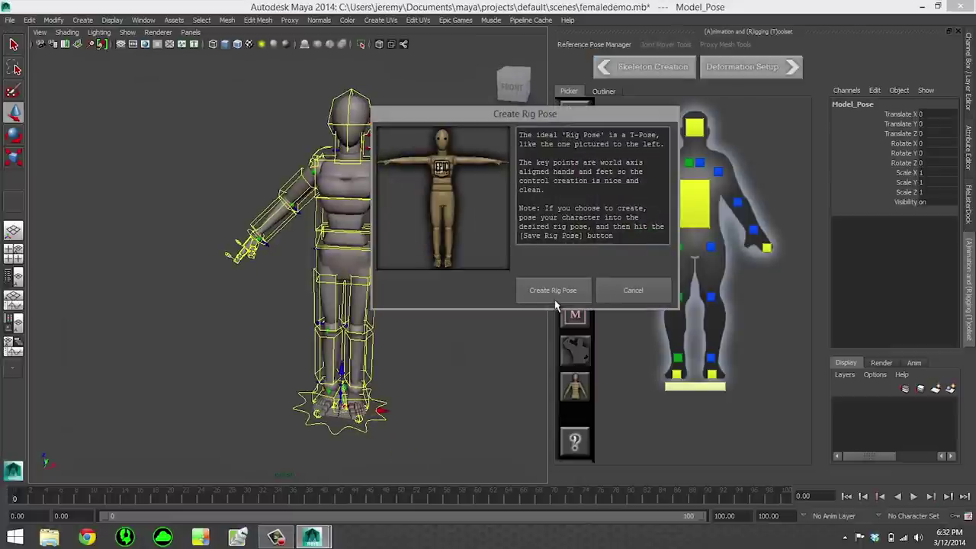
{"action": "left_click", "coordinate": [554, 292]}
{"action": "left_click", "coordinate": [456, 275]}
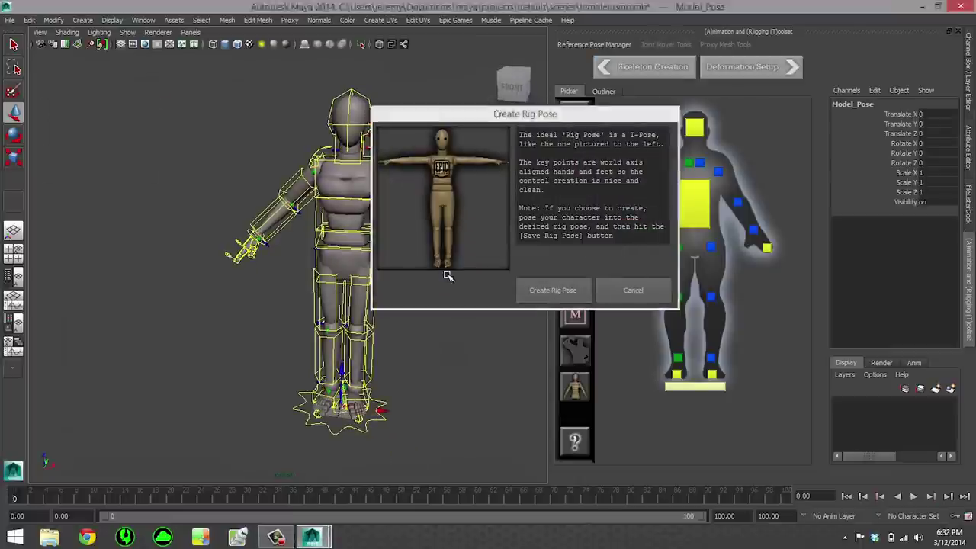
Step: Straighten the ponytail for the rig pose by setting the rotation of ponytail_02_mover through ponytail_06_mover to 0
{"action": "left_click_drag", "start_coordinate": [407, 377], "coordinate": [360, 378], "text": "alt"}
{"action": "right_click_drag", "start_coordinate": [360, 379], "coordinate": [427, 335], "text": "alt"}
{"action": "middle_click_drag", "start_coordinate": [435, 69], "coordinate": [414, 170], "text": "alt"}
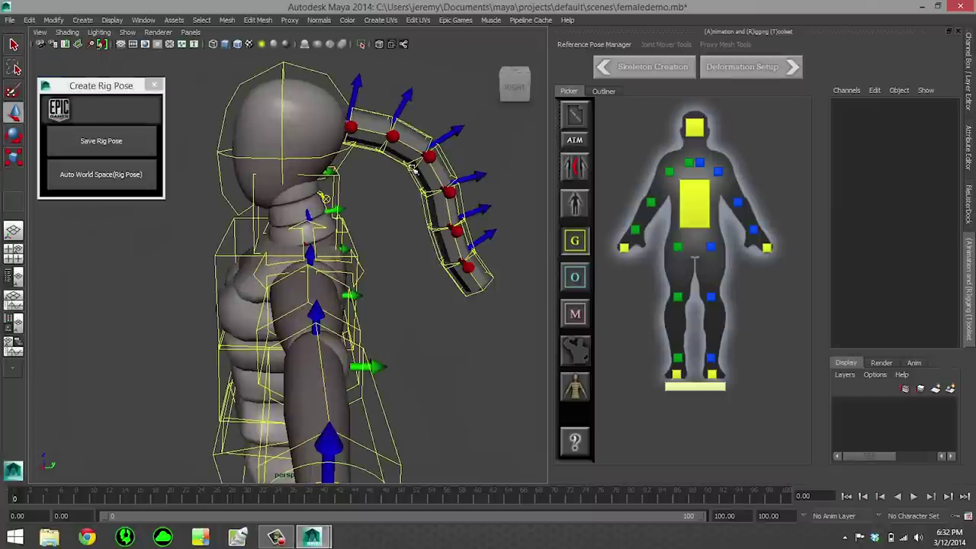
{"action": "left_click", "coordinate": [394, 157]}
{"action": "left_click", "coordinate": [603, 91]}
{"action": "left_click_drag", "start_coordinate": [633, 241], "coordinate": [646, 290]}
{"action": "left_click", "coordinate": [938, 144]}
{"action": "type", "text": "0"}
{"action": "key", "text": "Return"}
Step: Save the T-shaped rig pose and have the proxy mesh skin-weighted automatically
{"action": "left_click_drag", "start_coordinate": [368, 223], "coordinate": [351, 259], "text": "alt"}
{"action": "right_click_drag", "start_coordinate": [481, 267], "coordinate": [425, 301], "text": "alt"}
{"action": "left_click", "coordinate": [427, 302]}
{"action": "left_click_drag", "start_coordinate": [427, 302], "coordinate": [534, 324], "text": "alt"}
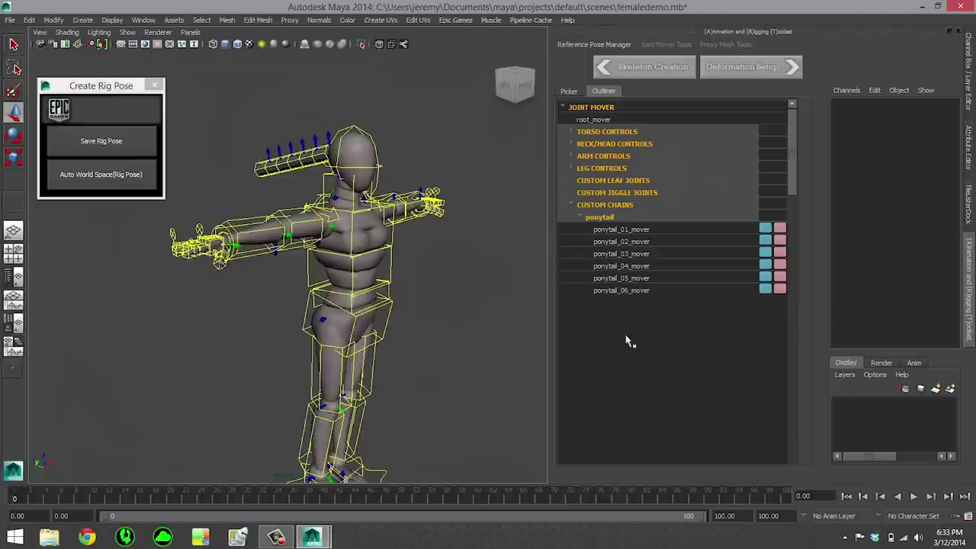
{"action": "left_click", "coordinate": [129, 155]}
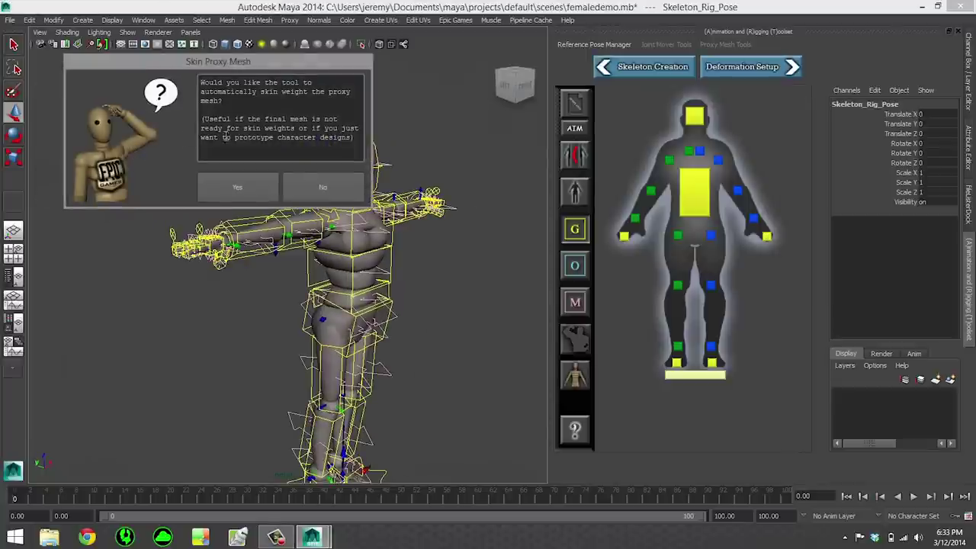
{"action": "left_click", "coordinate": [238, 188]}
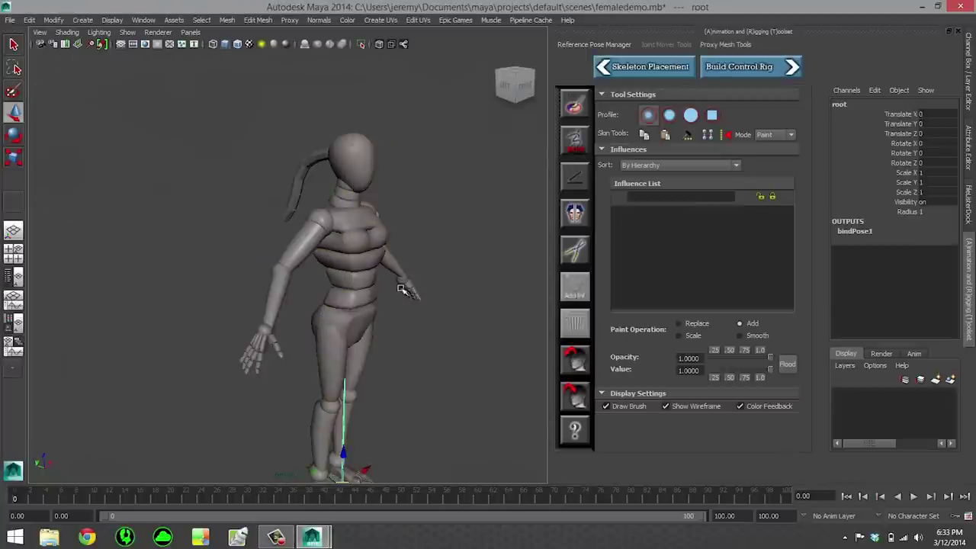
Step: Examine the skeleton in wireframe and expand the root joint's full hierarchy, including the ponytail chain, in the Outliner
{"action": "key", "text": "4"}
{"action": "right_click_drag", "start_coordinate": [390, 283], "coordinate": [424, 266], "text": "alt"}
{"action": "left_click_drag", "start_coordinate": [425, 266], "coordinate": [297, 273], "text": "alt"}
{"action": "left_click", "coordinate": [13, 278]}
{"action": "left_click", "coordinate": [44, 268], "text": "shift"}
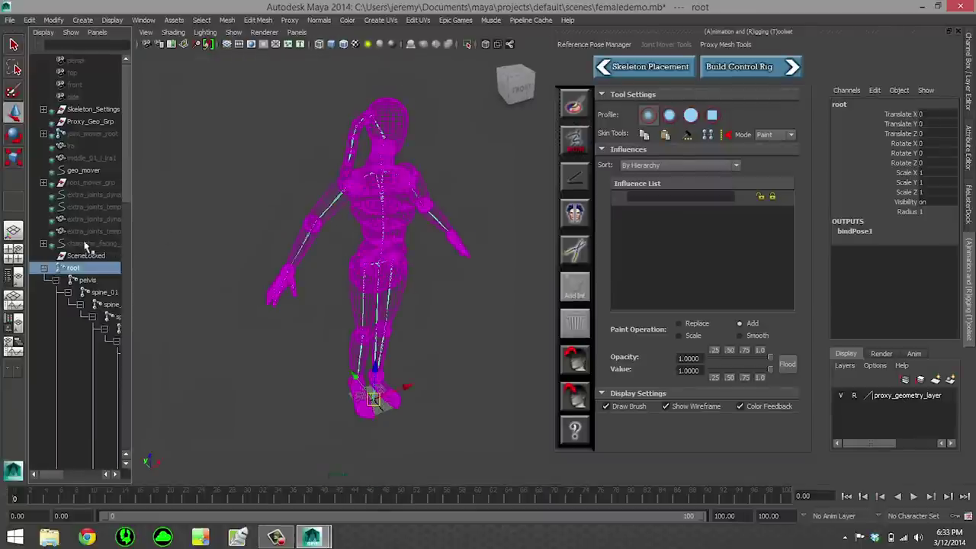
{"action": "scroll", "coordinate": [85, 246], "scroll_direction": "down", "scroll_amount": 5}
{"action": "left_click_drag", "start_coordinate": [144, 238], "coordinate": [325, 234]}
{"action": "scroll", "coordinate": [263, 231], "scroll_direction": "up", "scroll_amount": 4}
{"action": "scroll", "coordinate": [240, 232], "scroll_direction": "down", "scroll_amount": 14}
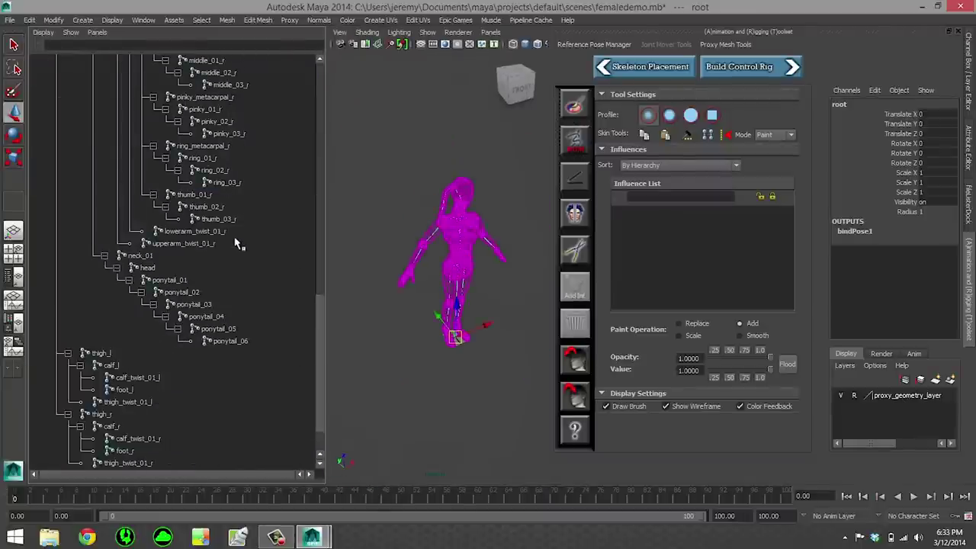
{"action": "scroll", "coordinate": [237, 242], "scroll_direction": "up", "scroll_amount": 14}
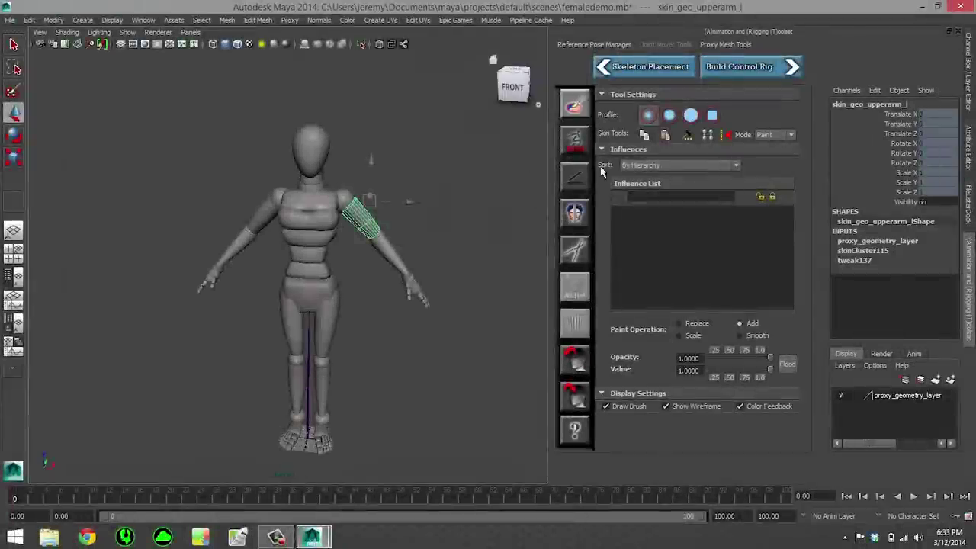
Step: Set the skin tools to Select mode and toggle isolation of the left upper arm element from one selected vertex
{"action": "left_click", "coordinate": [765, 153]}
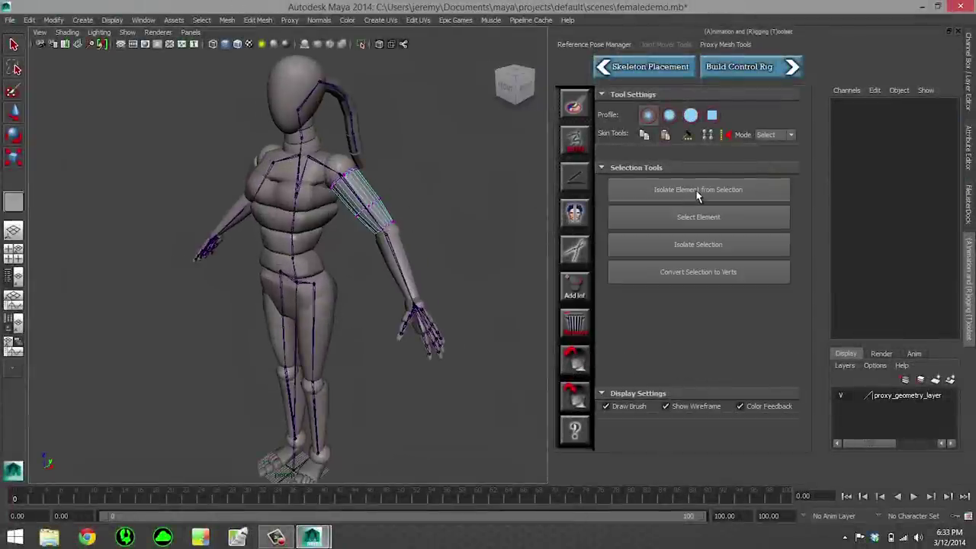
{"action": "left_click_drag", "start_coordinate": [389, 217], "coordinate": [361, 215], "text": "alt"}
{"action": "left_click", "coordinate": [364, 219]}
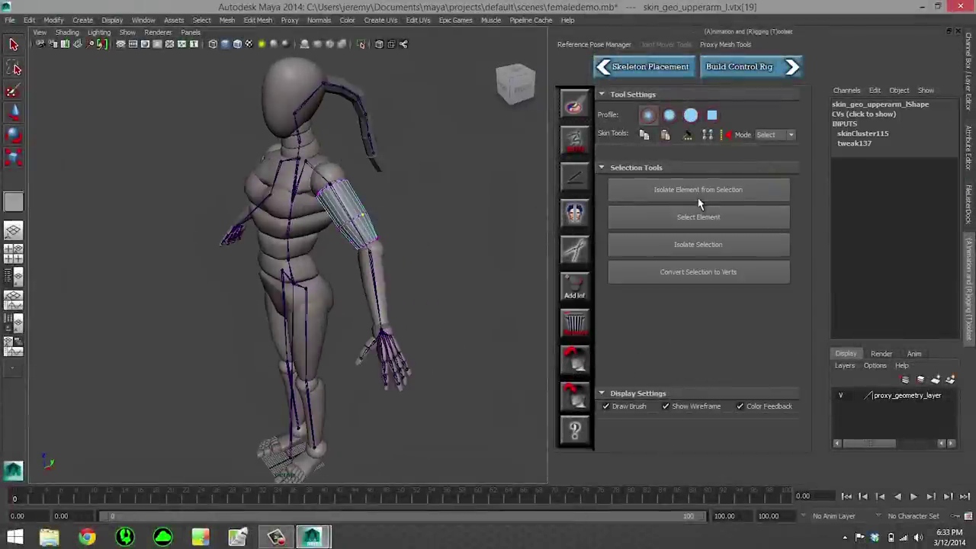
{"action": "left_click", "coordinate": [697, 192]}
{"action": "left_click", "coordinate": [697, 192]}
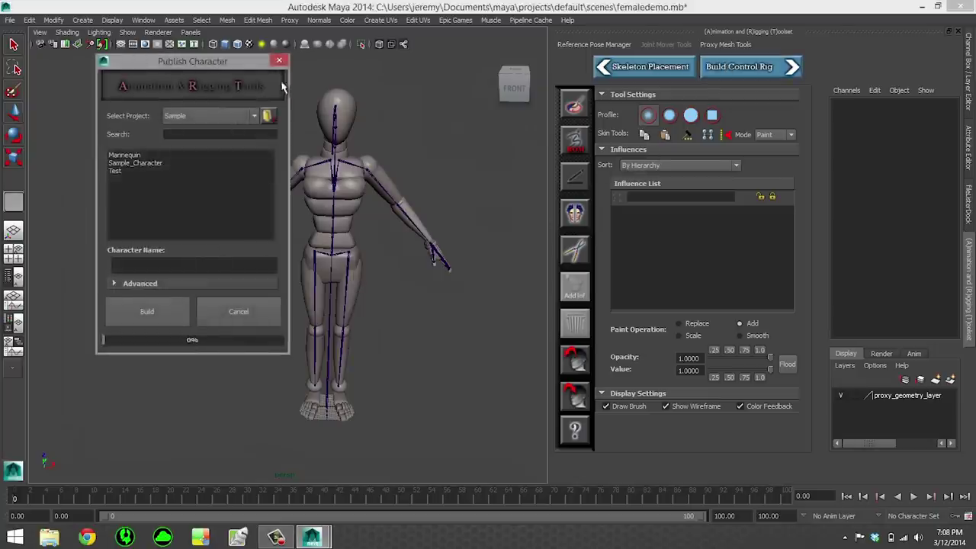
Step: Build and publish the rig as Female_Character in the Sample project, framing the full body at an angle for its thumbnail
{"action": "left_click_drag", "start_coordinate": [228, 63], "coordinate": [287, 116]}
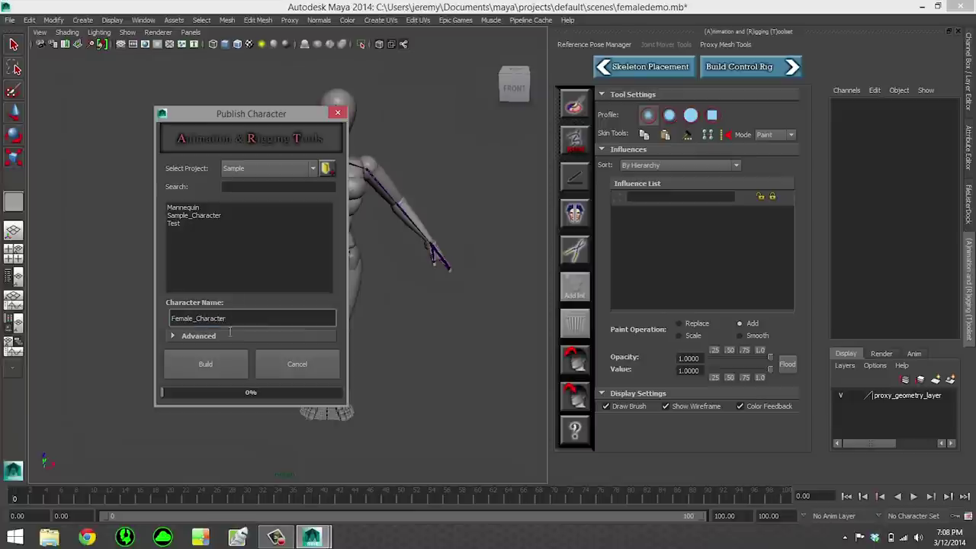
{"action": "left_click", "coordinate": [237, 366]}
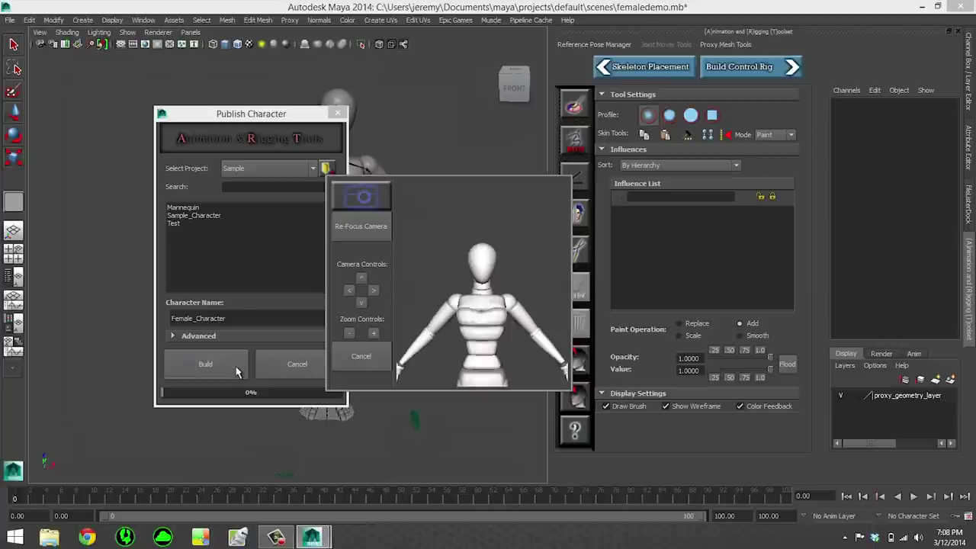
{"action": "left_click_drag", "start_coordinate": [515, 313], "coordinate": [488, 323], "text": "alt"}
{"action": "middle_click_drag", "start_coordinate": [523, 288], "coordinate": [492, 233], "text": "alt"}
{"action": "right_click_drag", "start_coordinate": [492, 233], "coordinate": [502, 291], "text": "alt"}
{"action": "left_click_drag", "start_coordinate": [502, 292], "coordinate": [520, 311], "text": "alt"}
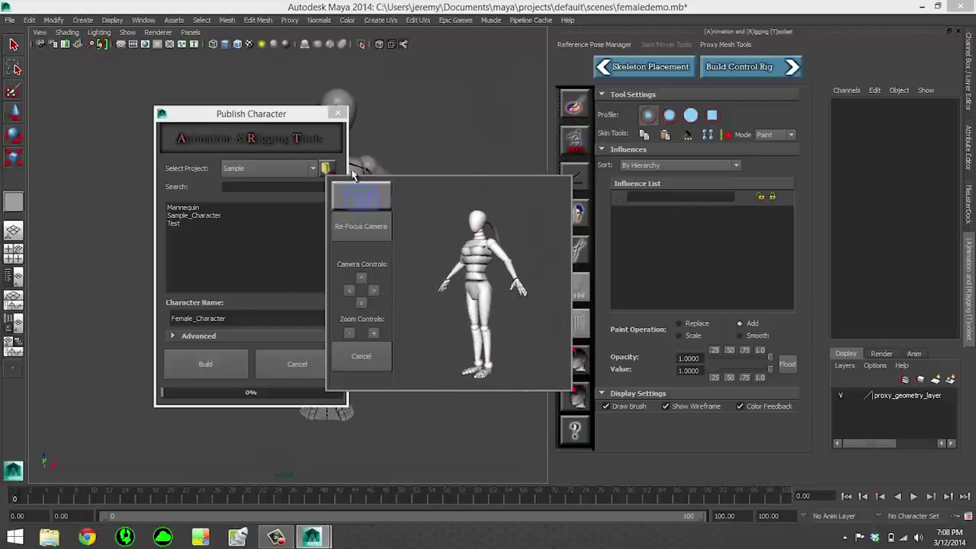
{"action": "left_click", "coordinate": [363, 193]}
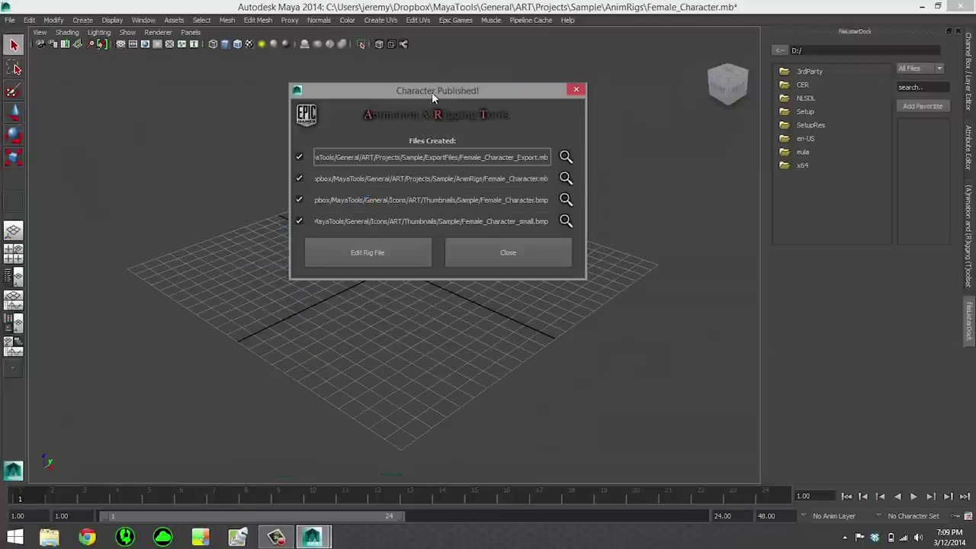
Step: Look up the Female_Character_Export file in its folder, then close the folder and the publish summary
{"action": "left_click", "coordinate": [515, 146]}
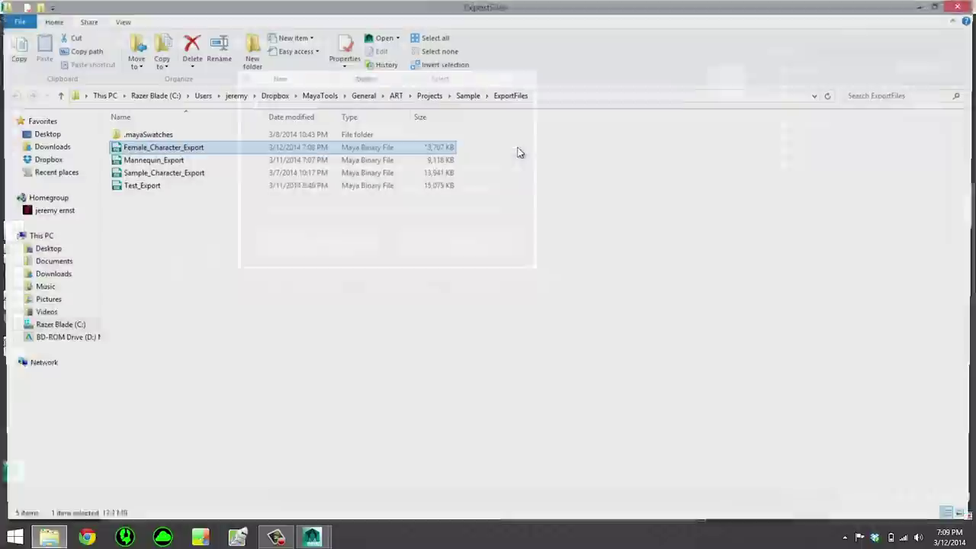
{"action": "left_click", "coordinate": [959, 13]}
{"action": "left_click", "coordinate": [501, 243]}
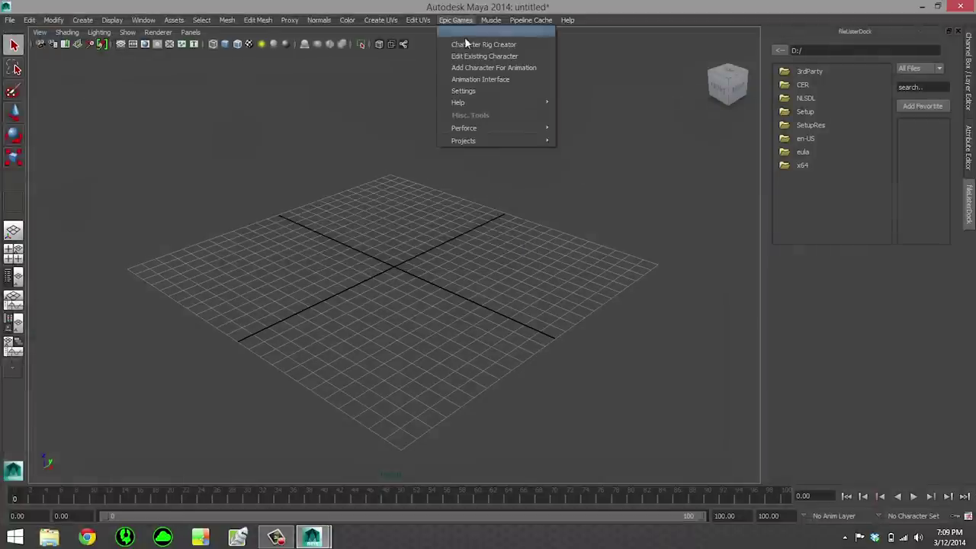
Step: Add Female_Character from the Sample project to the scene for animation
{"action": "left_click", "coordinate": [494, 69]}
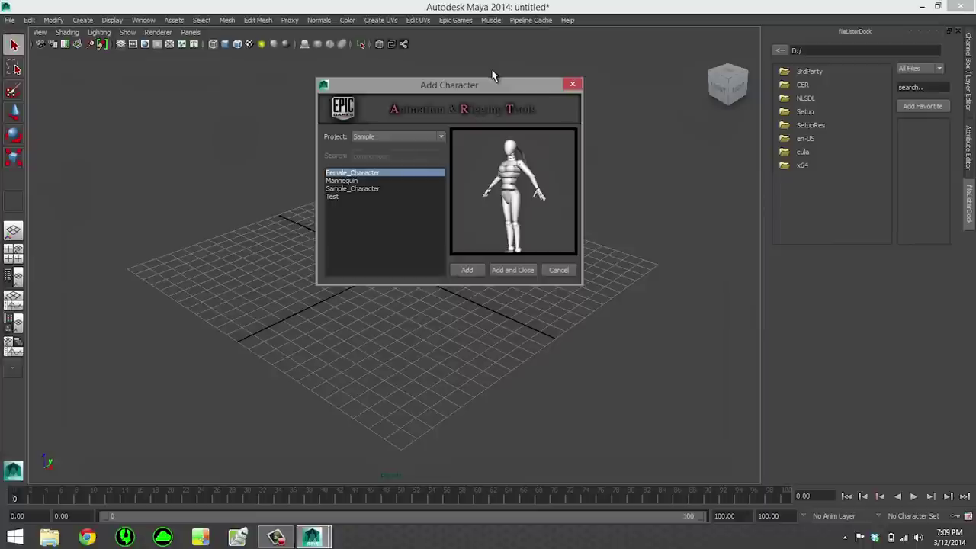
{"action": "left_click", "coordinate": [368, 181]}
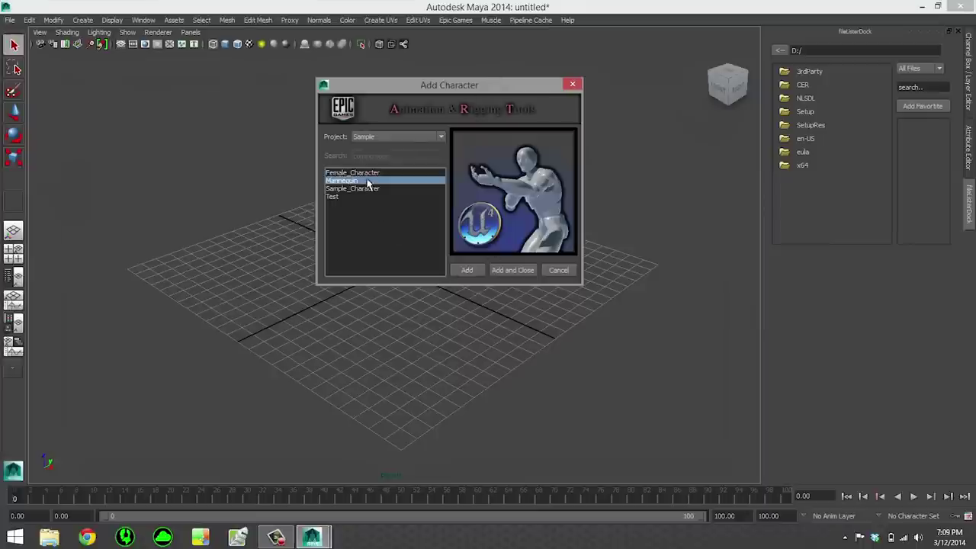
{"action": "left_click", "coordinate": [370, 173]}
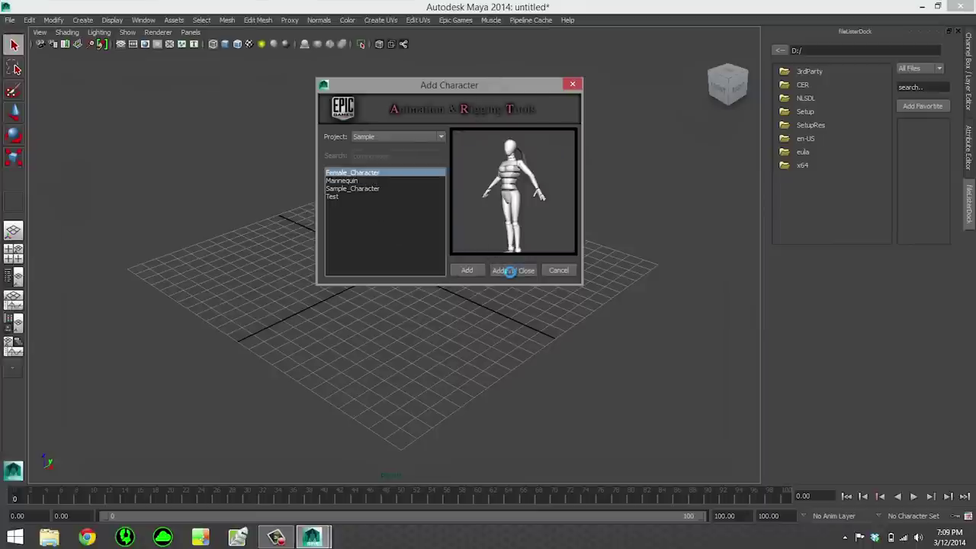
{"action": "left_click", "coordinate": [509, 272]}
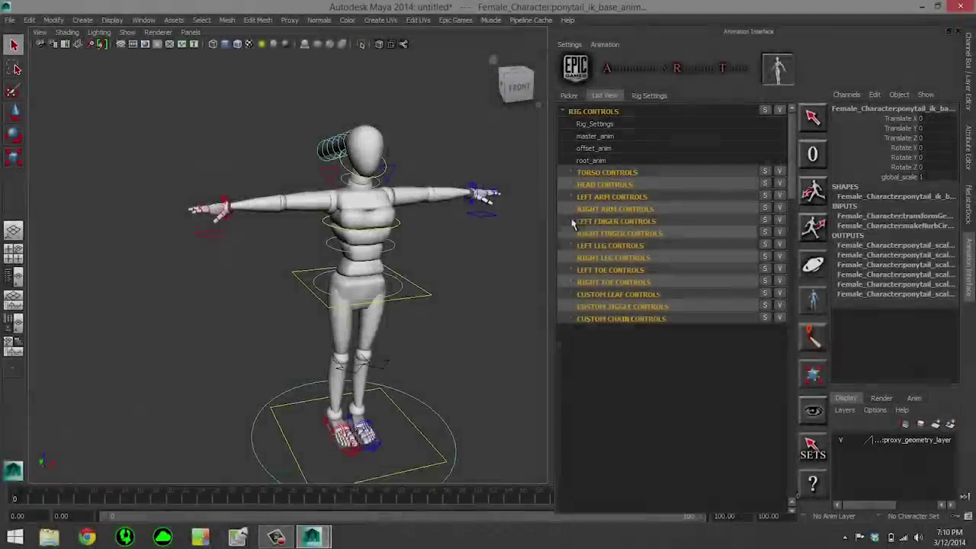
Step: Look through the rig's finger controls in the control list and the Left Arm rig settings
{"action": "left_click", "coordinate": [573, 222]}
{"action": "left_click", "coordinate": [573, 221]}
{"action": "left_click", "coordinate": [648, 95]}
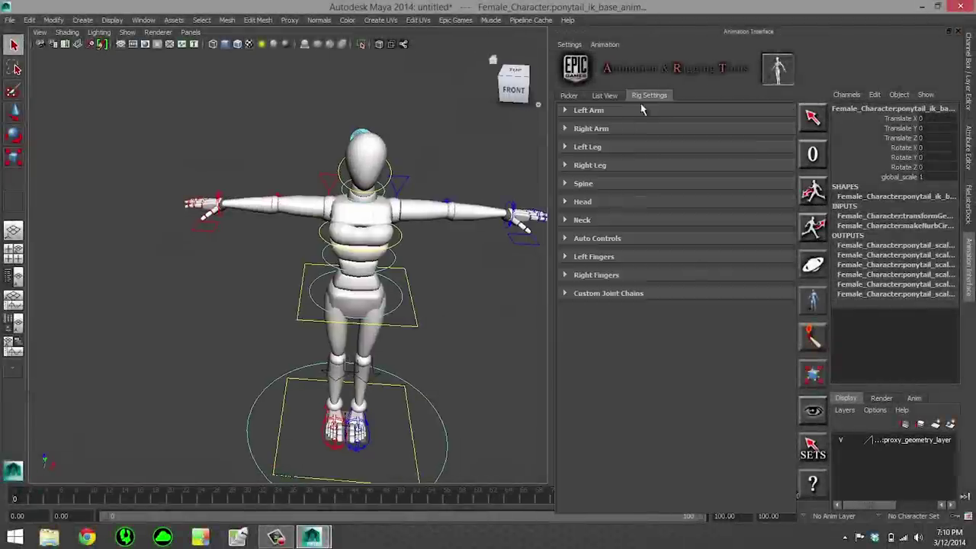
{"action": "left_click", "coordinate": [580, 111]}
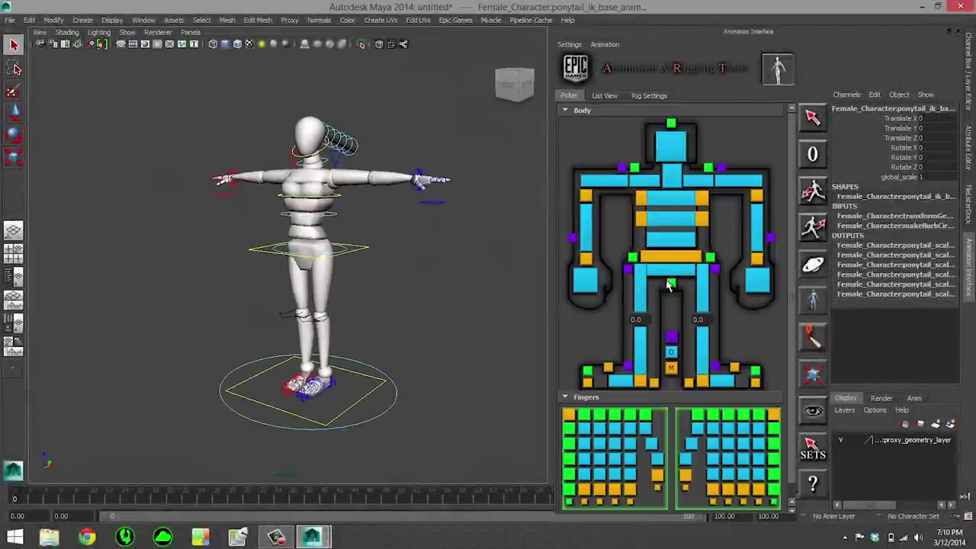
Step: Try posing the left leg by moving the left IK foot control well away from the ground, then zero out the rig
{"action": "left_click", "coordinate": [671, 271]}
{"action": "left_click", "coordinate": [702, 381]}
{"action": "left_click_drag", "start_coordinate": [427, 356], "coordinate": [342, 388], "text": "alt"}
{"action": "right_click_drag", "start_coordinate": [342, 388], "coordinate": [381, 388], "text": "alt"}
{"action": "middle_click_drag", "start_coordinate": [381, 388], "coordinate": [374, 341], "text": "alt"}
{"action": "key", "text": "w"}
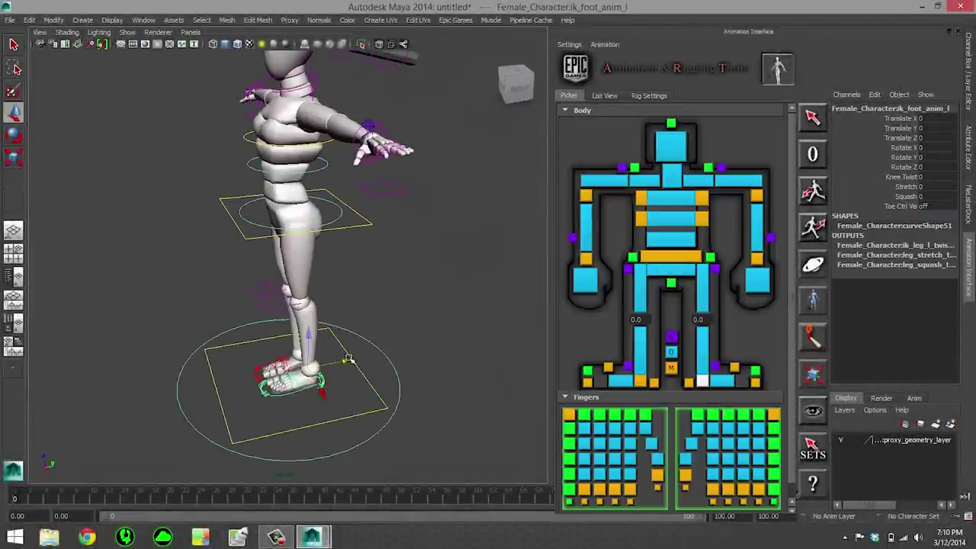
{"action": "left_click_drag", "start_coordinate": [348, 359], "coordinate": [122, 227]}
{"action": "key", "text": "e"}
{"action": "key", "text": "w"}
{"action": "right_click_drag", "start_coordinate": [252, 260], "coordinate": [206, 259], "text": "alt"}
{"action": "mouse_move", "coordinate": [206, 259]}
{"action": "left_mouse_down", "text": "alt"}
{"action": "mouse_move", "coordinate": [343, 263]}
{"action": "mouse_move", "coordinate": [221, 259]}
{"action": "left_mouse_up", "text": "alt"}
{"action": "left_click", "coordinate": [813, 155]}
Step: Turn on Auto Spine (1) with a Rotation Influence of 0.25 on the chest IK control and lower the chest slightly
{"action": "left_click_drag", "start_coordinate": [305, 285], "coordinate": [391, 290], "text": "alt"}
{"action": "right_click_drag", "start_coordinate": [391, 290], "coordinate": [457, 290], "text": "alt"}
{"action": "left_click", "coordinate": [704, 199]}
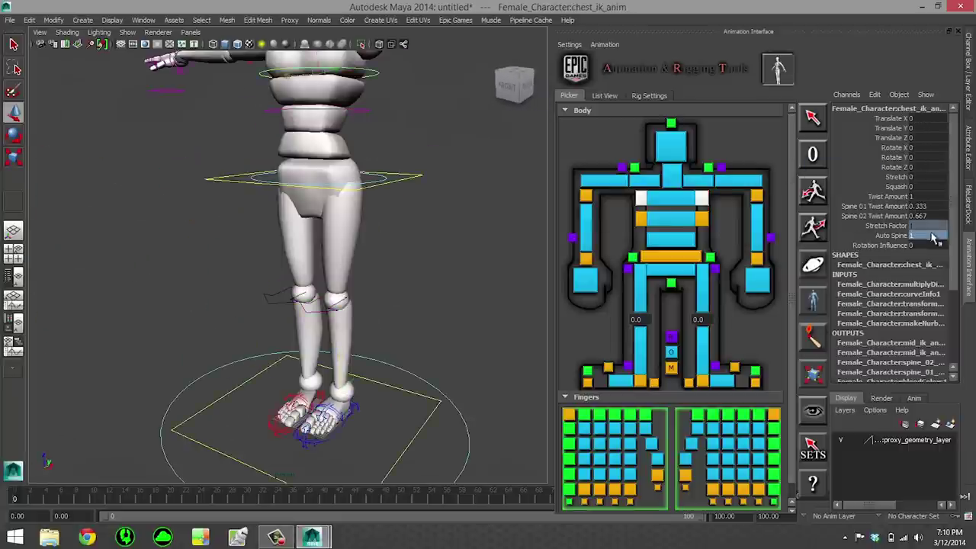
{"action": "left_click_drag", "start_coordinate": [441, 190], "coordinate": [457, 172], "text": "alt"}
{"action": "middle_click_drag", "start_coordinate": [381, 168], "coordinate": [369, 226], "text": "alt"}
{"action": "mouse_move", "coordinate": [296, 148]}
{"action": "left_mouse_down"}
{"action": "mouse_move", "coordinate": [275, 149]}
{"action": "mouse_move", "coordinate": [323, 173]}
{"action": "mouse_move", "coordinate": [294, 156]}
{"action": "left_mouse_up"}
Step: Rotate the chest IK control about 35 degrees around Z to test the spine bend, then zero out all controls
{"action": "left_click_drag", "start_coordinate": [427, 198], "coordinate": [252, 200], "text": "alt"}
{"action": "key", "text": "e"}
{"action": "left_click_drag", "start_coordinate": [283, 145], "coordinate": [280, 214]}
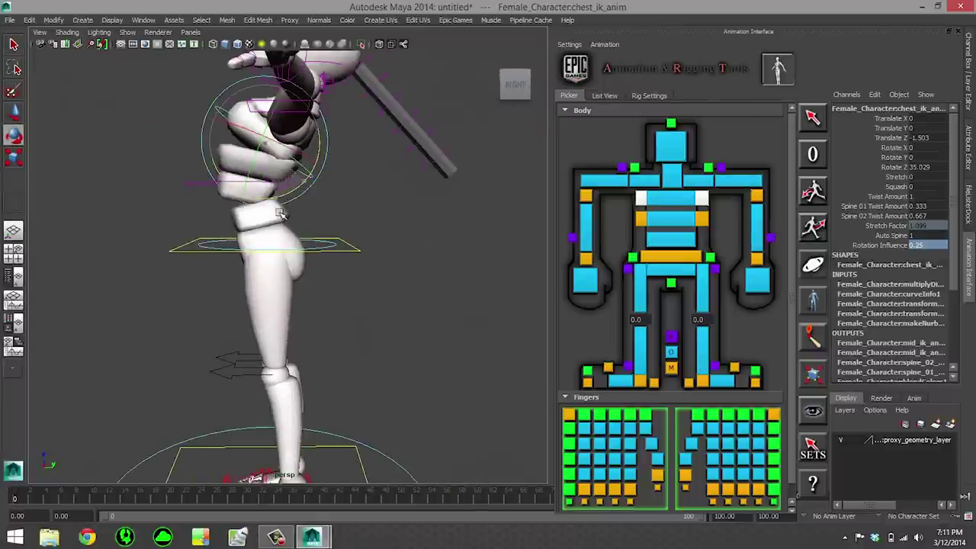
{"action": "middle_click_drag", "start_coordinate": [499, 246], "coordinate": [631, 276]}
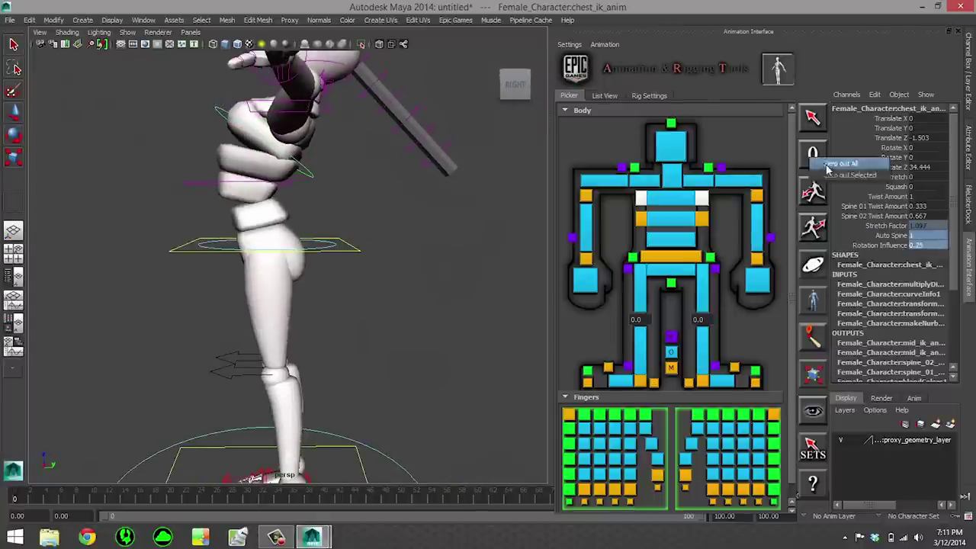
{"action": "left_click", "coordinate": [833, 163]}
Step: Raise the left arm above shoulder height by moving the left IK wrist control up and inward
{"action": "left_click_drag", "start_coordinate": [474, 282], "coordinate": [610, 298], "text": "alt"}
{"action": "left_click", "coordinate": [756, 260]}
{"action": "key", "text": "w"}
{"action": "left_click_drag", "start_coordinate": [494, 146], "coordinate": [327, 86]}
{"action": "key", "text": "ctrl+z"}
{"action": "right_click_drag", "start_coordinate": [427, 130], "coordinate": [369, 106], "text": "alt"}
{"action": "middle_click_drag", "start_coordinate": [370, 106], "coordinate": [400, 140], "text": "alt"}
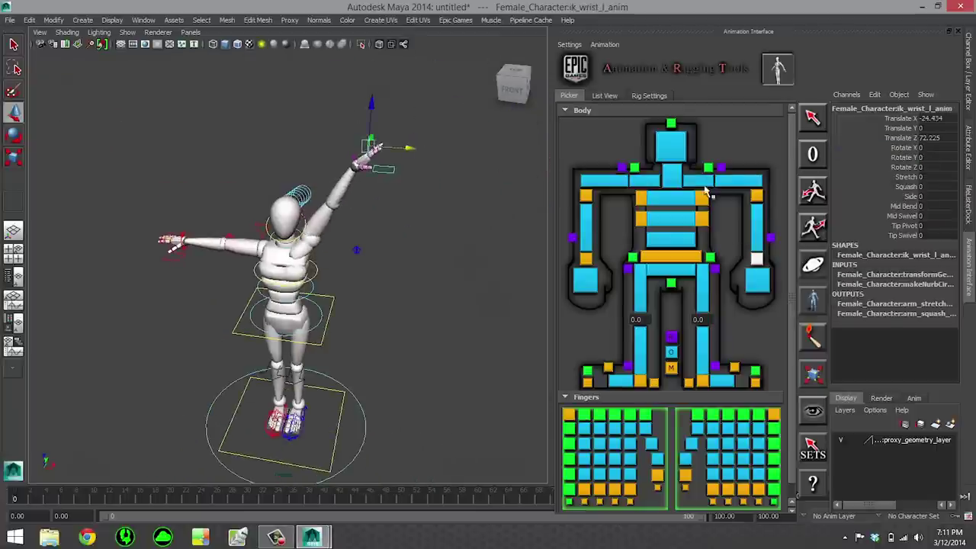
Step: Set the left clavicle's auto shoulders value to 1 to test the raised arm, then zero out all controls
{"action": "left_click", "coordinate": [703, 182]}
{"action": "middle_click_drag", "start_coordinate": [322, 291], "coordinate": [374, 276]}
{"action": "left_click_drag", "start_coordinate": [388, 260], "coordinate": [256, 248], "text": "alt"}
{"action": "right_click", "coordinate": [812, 148]}
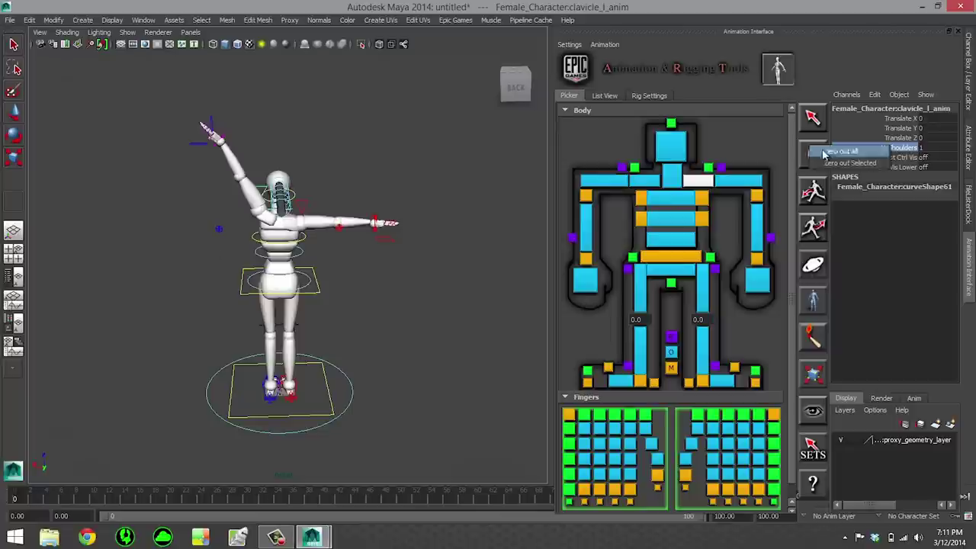
{"action": "left_click", "coordinate": [824, 152]}
Step: Switch the ponytail's custom joint chain to Dynamics in the rig settings
{"action": "left_click", "coordinate": [649, 96]}
{"action": "left_click", "coordinate": [651, 374]}
{"action": "left_click_drag", "start_coordinate": [317, 338], "coordinate": [462, 353], "text": "alt"}
{"action": "right_click_drag", "start_coordinate": [462, 353], "coordinate": [541, 370], "text": "alt"}
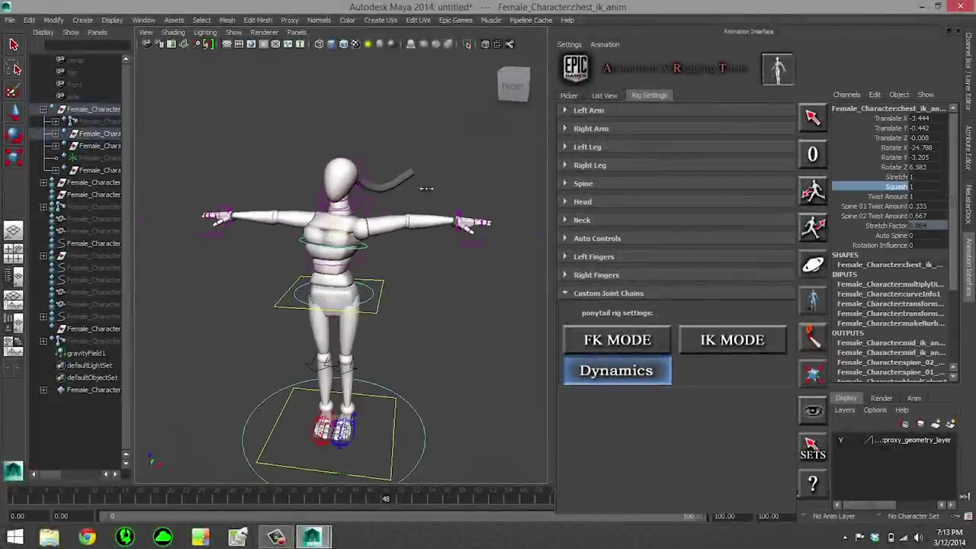
Step: Try moving the hip control in shaded view, then undo the move
{"action": "key", "text": "5"}
{"action": "mouse_move", "coordinate": [427, 189]}
{"action": "left_mouse_down", "text": "alt"}
{"action": "mouse_move", "coordinate": [404, 214]}
{"action": "mouse_move", "coordinate": [435, 251]}
{"action": "left_mouse_up", "text": "alt"}
{"action": "left_click", "coordinate": [349, 308]}
{"action": "key", "text": "w"}
{"action": "left_click_drag", "start_coordinate": [338, 298], "coordinate": [328, 307]}
{"action": "key", "text": "ctrl+z"}
Step: Set the head control's Fk Orientation to world and rotate the chest IK control to test the head
{"action": "mouse_move", "coordinate": [382, 286]}
{"action": "left_mouse_down", "text": "alt"}
{"action": "mouse_move", "coordinate": [448, 272]}
{"action": "mouse_move", "coordinate": [460, 291]}
{"action": "left_mouse_up", "text": "alt"}
{"action": "scroll", "coordinate": [449, 272], "scroll_direction": "up", "scroll_amount": 3}
{"action": "left_click", "coordinate": [389, 182]}
{"action": "scroll", "coordinate": [370, 272], "scroll_direction": "down", "scroll_amount": 2}
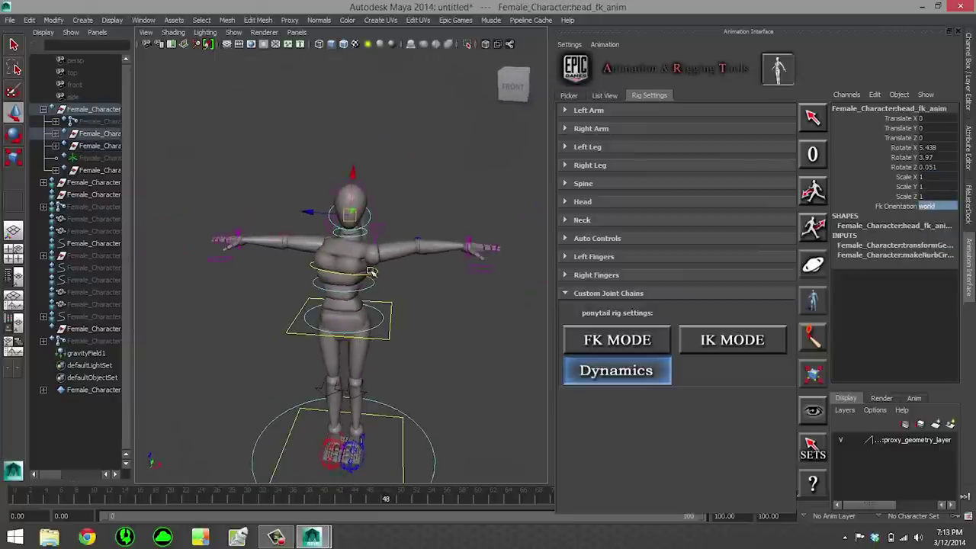
{"action": "left_click", "coordinate": [336, 284]}
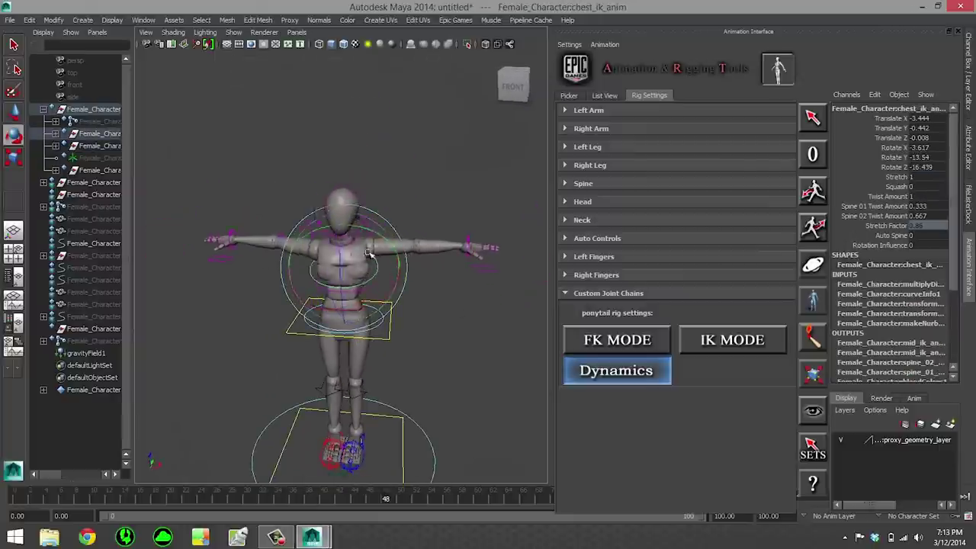
{"action": "left_click_drag", "start_coordinate": [369, 252], "coordinate": [381, 263]}
{"action": "left_click_drag", "start_coordinate": [411, 263], "coordinate": [267, 255], "text": "alt"}
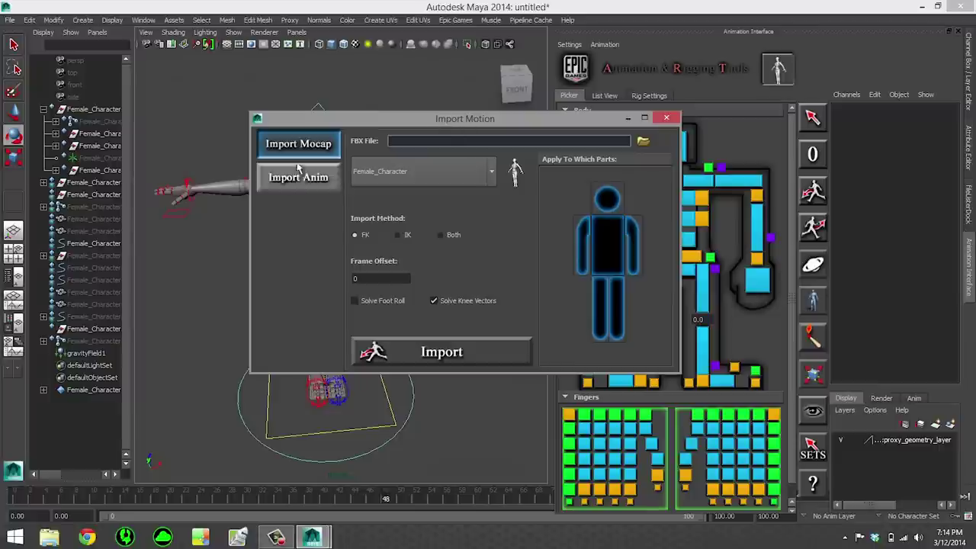
Step: Look through the mocap and animation import options and the FBX and animation export options, then close the windows
{"action": "left_click", "coordinate": [298, 177]}
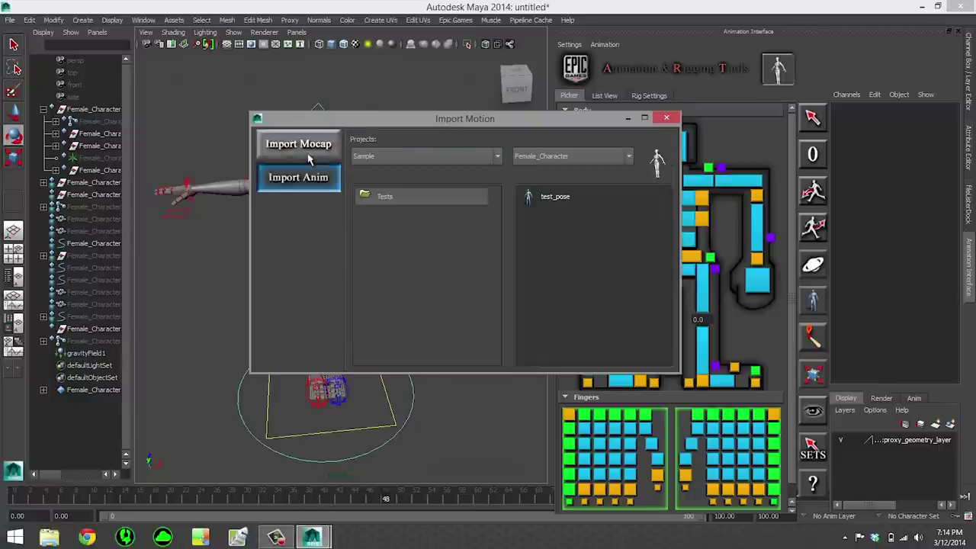
{"action": "left_click", "coordinate": [298, 143]}
{"action": "left_click", "coordinate": [667, 117]}
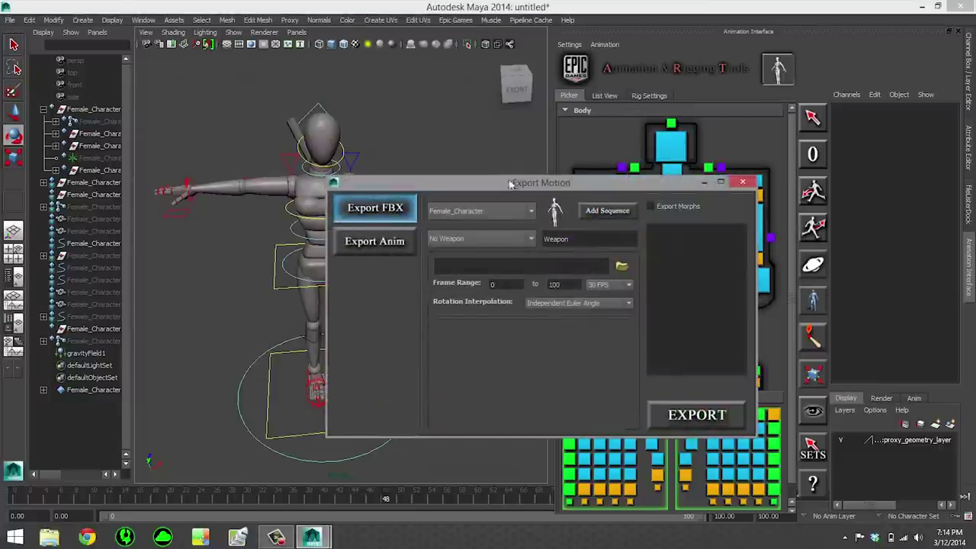
{"action": "left_click", "coordinate": [259, 152]}
{"action": "left_click", "coordinate": [248, 122]}
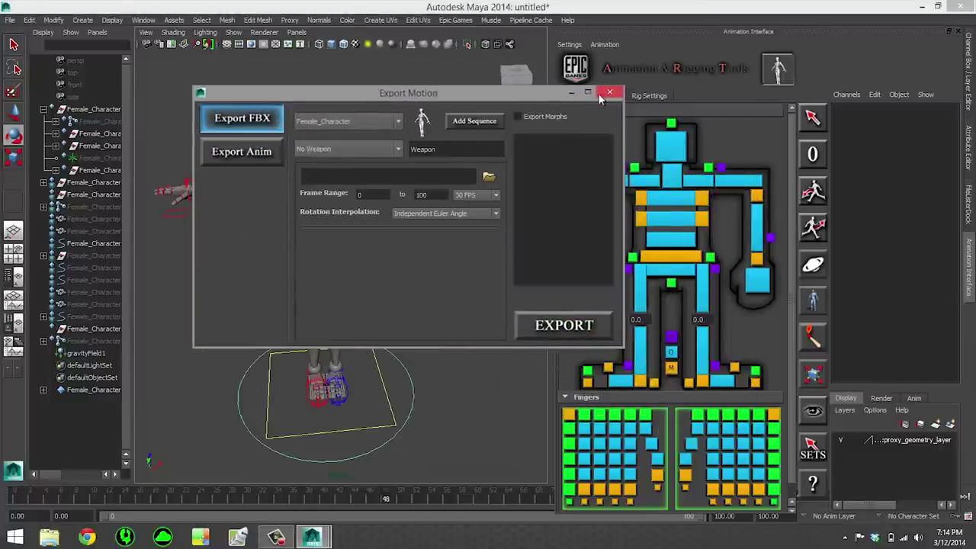
{"action": "left_click", "coordinate": [610, 93]}
Step: Create a new space for body_anim with pCube1 as its target space in the Space Switcher
{"action": "left_click", "coordinate": [811, 273]}
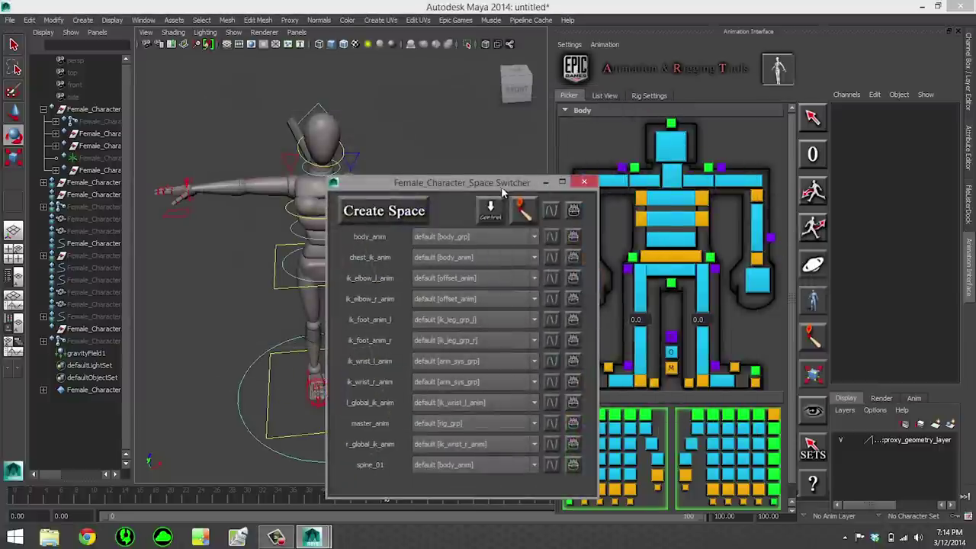
{"action": "left_click_drag", "start_coordinate": [501, 192], "coordinate": [660, 118]}
{"action": "left_click", "coordinate": [543, 138]}
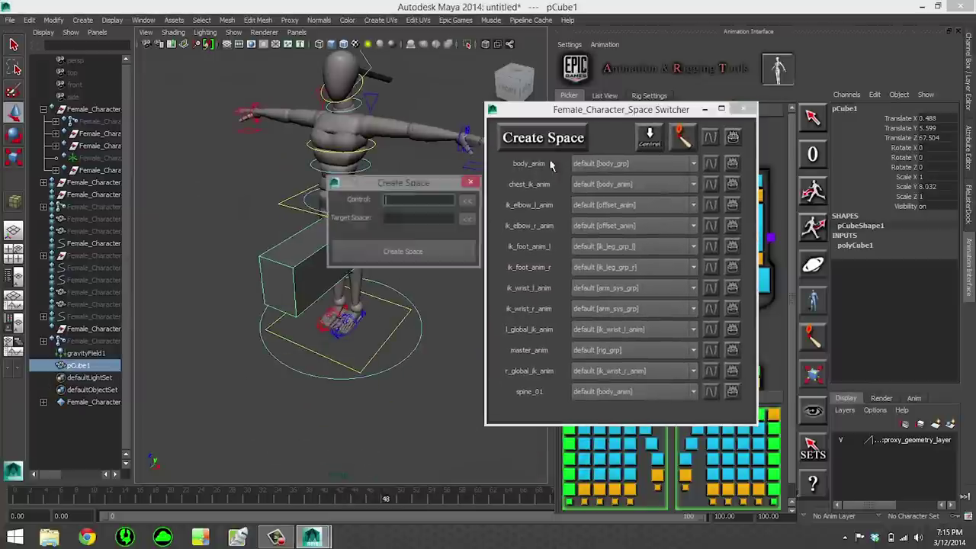
{"action": "left_click", "coordinate": [467, 220]}
{"action": "left_click", "coordinate": [305, 205]}
{"action": "left_click", "coordinate": [467, 201]}
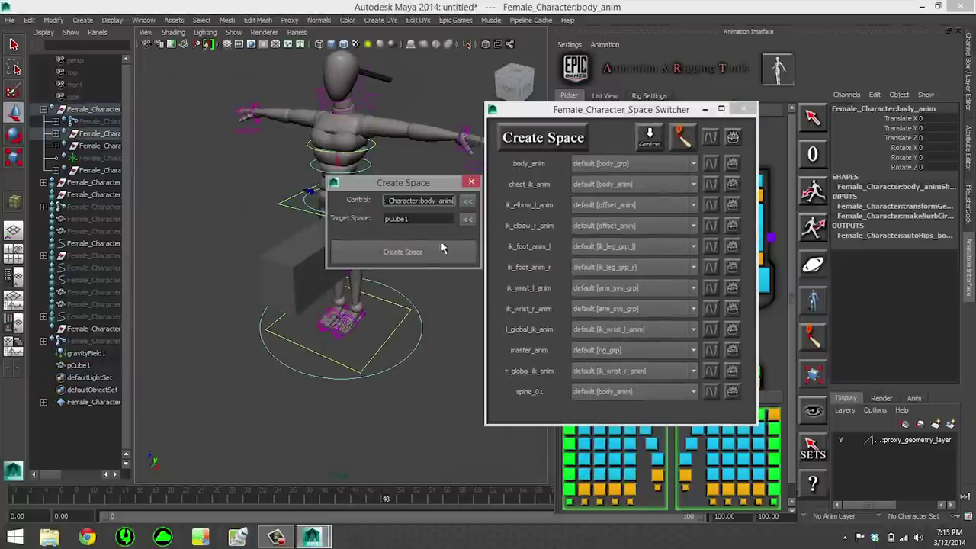
{"action": "left_click", "coordinate": [402, 252]}
Step: Close the Space Switcher and switch the body control's space to pCube1 from the body picker
{"action": "left_click", "coordinate": [643, 164]}
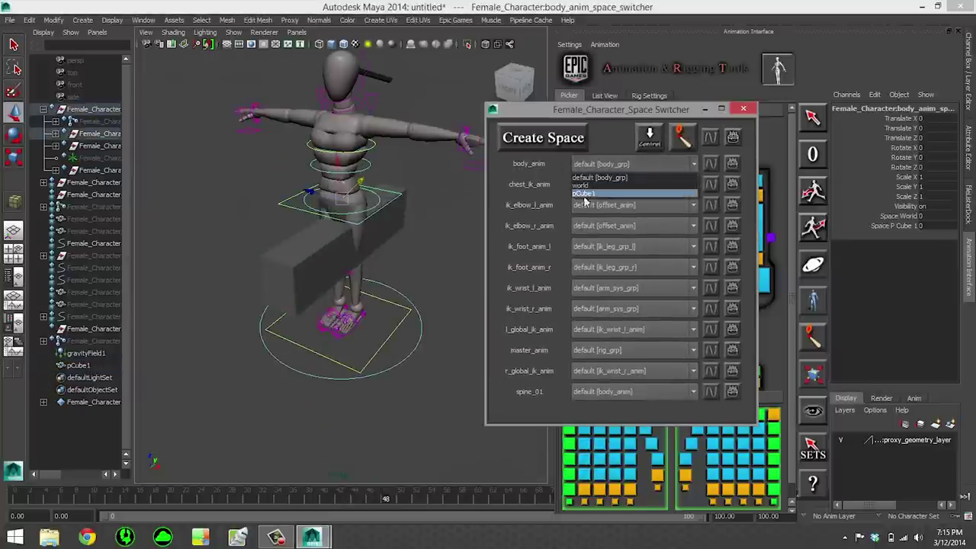
{"action": "left_click", "coordinate": [744, 109]}
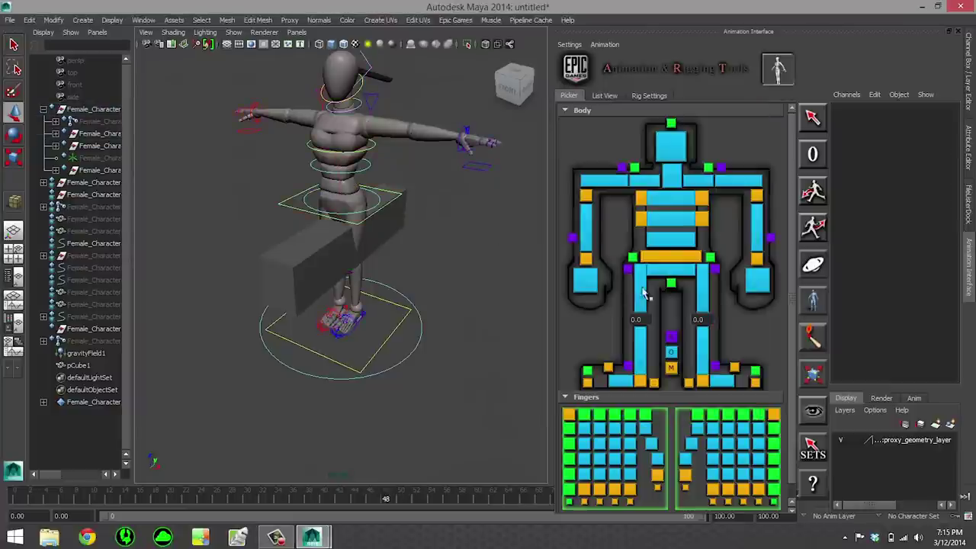
{"action": "right_click", "coordinate": [684, 265]}
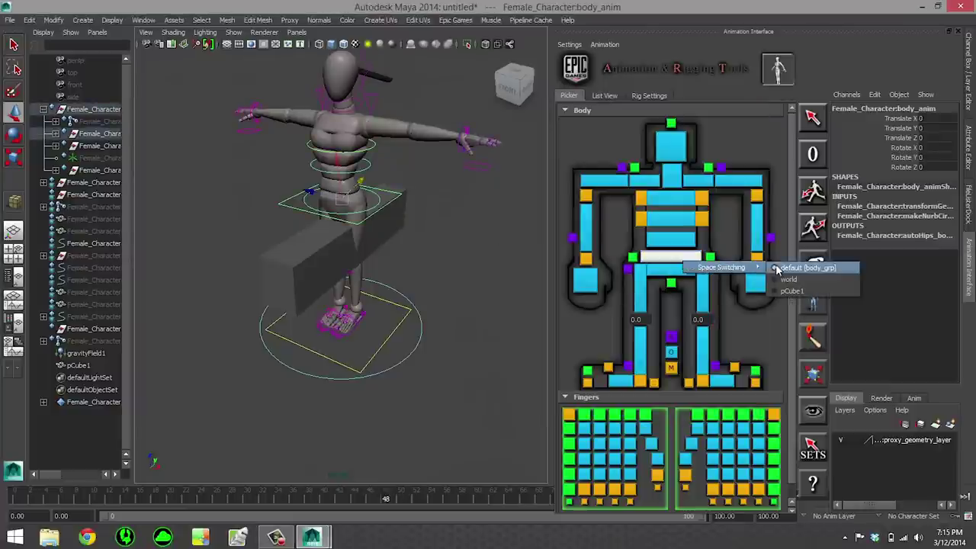
{"action": "left_click", "coordinate": [800, 292]}
Step: Adjust the body control's height and depth over the cube, then move the cube slightly to carry the hips along
{"action": "left_click_drag", "start_coordinate": [474, 276], "coordinate": [402, 266], "text": "alt"}
{"action": "left_click", "coordinate": [331, 223]}
{"action": "left_click", "coordinate": [440, 226]}
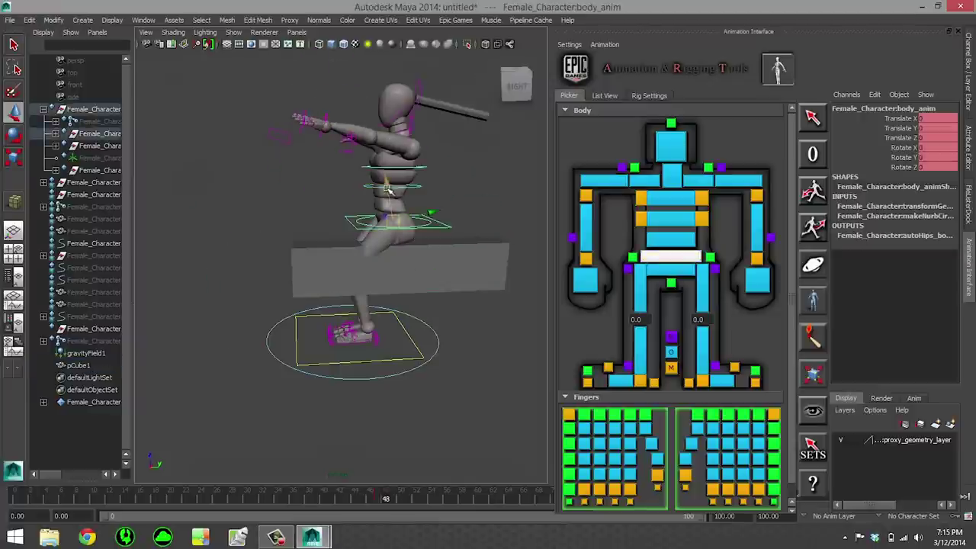
{"action": "left_click_drag", "start_coordinate": [387, 190], "coordinate": [387, 197]}
{"action": "left_click_drag", "start_coordinate": [433, 221], "coordinate": [421, 222]}
{"action": "left_click", "coordinate": [416, 250]}
{"action": "mouse_move", "coordinate": [401, 271]}
{"action": "left_mouse_down"}
{"action": "mouse_move", "coordinate": [421, 257]}
{"action": "mouse_move", "coordinate": [404, 264]}
{"action": "left_mouse_up"}
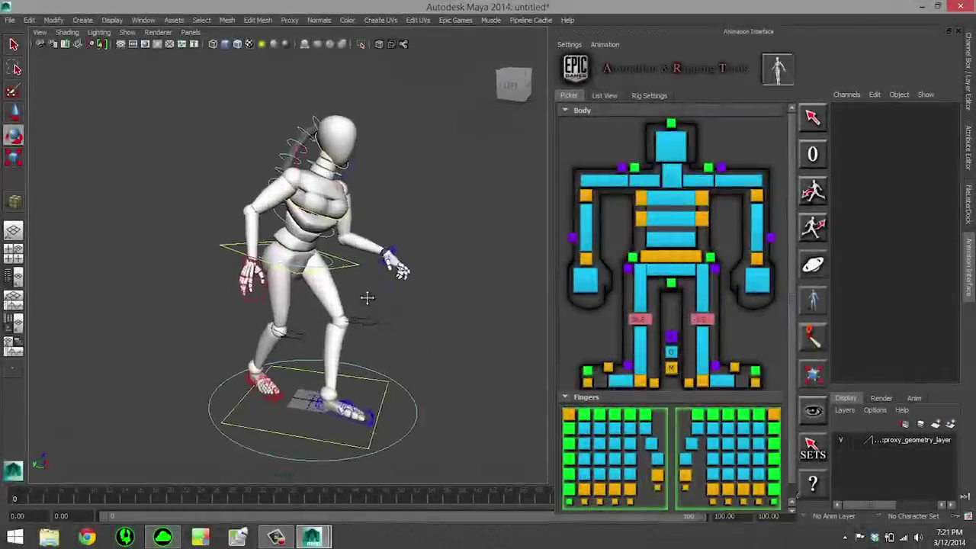
Step: Start saving the full-body pose from the Pose Editor, framing the whole character at an angle for its thumbnail
{"action": "left_click_drag", "start_coordinate": [370, 295], "coordinate": [476, 304], "text": "alt"}
{"action": "left_click", "coordinate": [812, 301]}
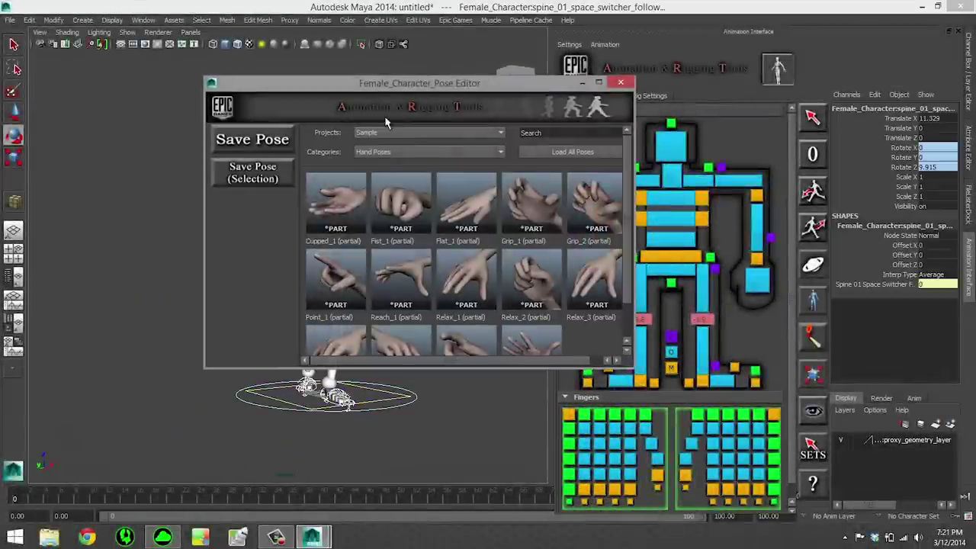
{"action": "left_click", "coordinate": [253, 140]}
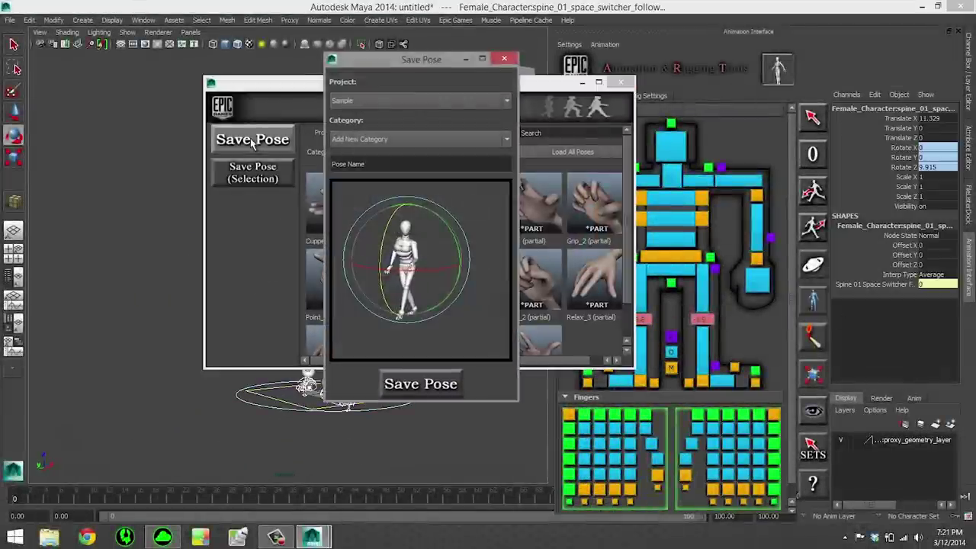
{"action": "left_click", "coordinate": [448, 343]}
{"action": "left_click_drag", "start_coordinate": [448, 343], "coordinate": [462, 274], "text": "alt"}
{"action": "right_click_drag", "start_coordinate": [462, 274], "coordinate": [480, 318], "text": "alt"}
{"action": "left_click_drag", "start_coordinate": [480, 317], "coordinate": [405, 281], "text": "alt"}
Step: Add a new pose category named Sample_Poses for the pose
{"action": "left_click", "coordinate": [436, 140]}
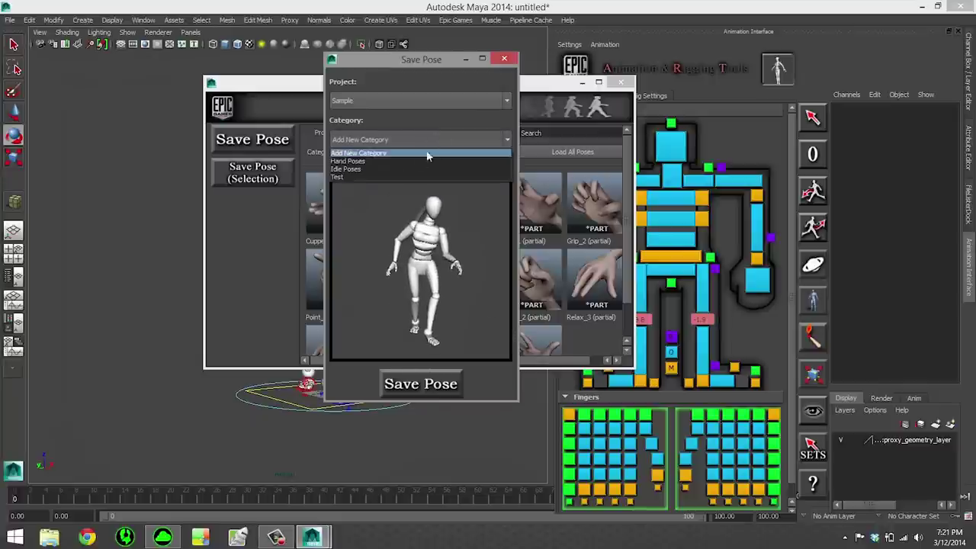
{"action": "left_click", "coordinate": [399, 155]}
{"action": "type", "text": "Sample_Poses"}
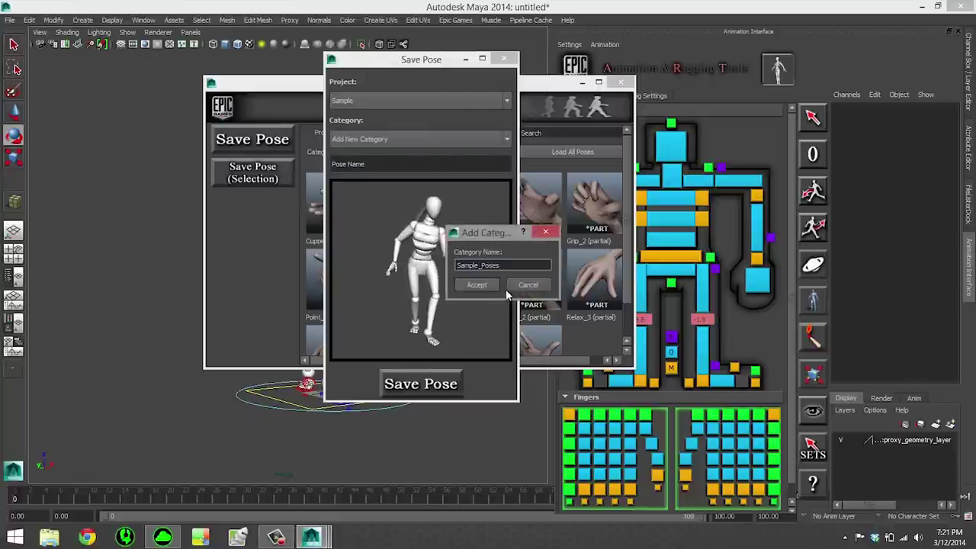
{"action": "key", "text": "Return"}
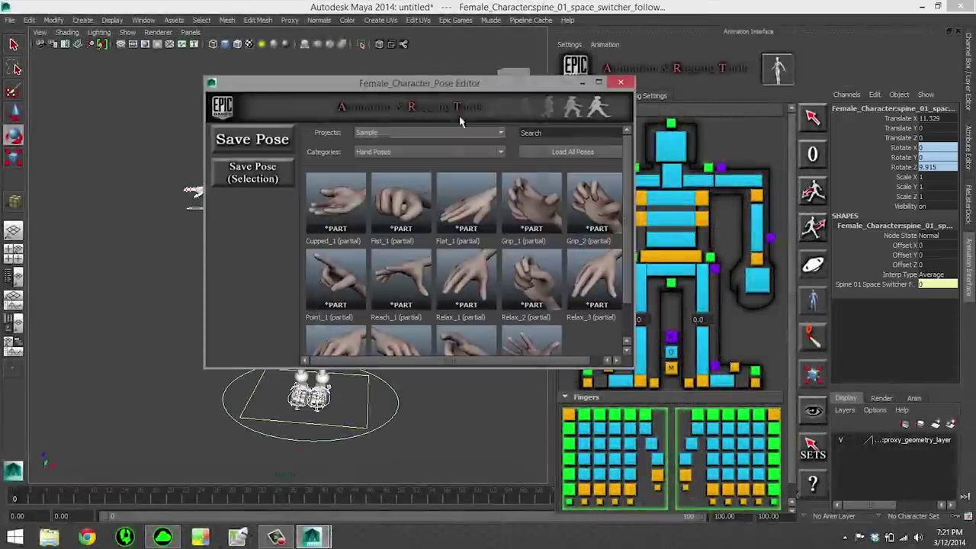
Step: Move the Pose Editor clear of the character and show the Sample_Poses category
{"action": "left_click_drag", "start_coordinate": [420, 87], "coordinate": [743, 91]}
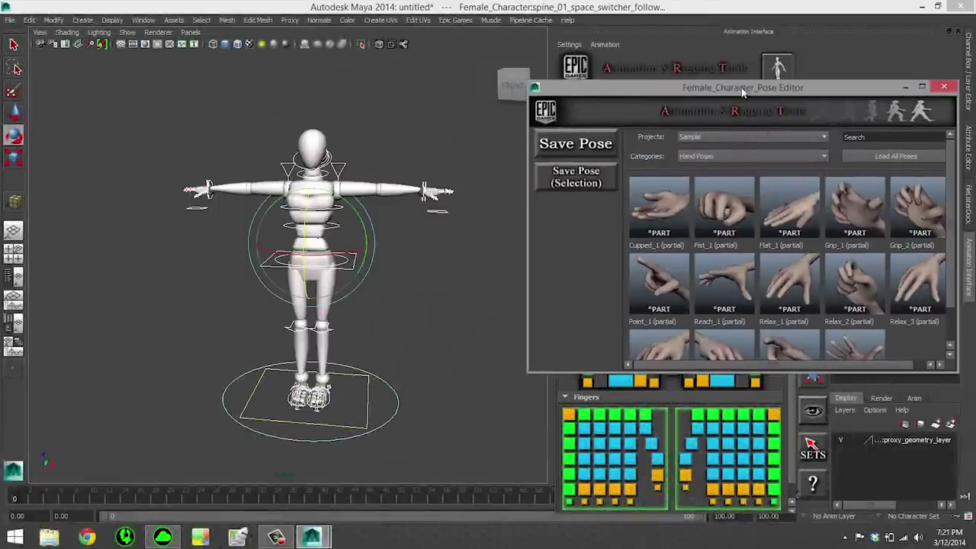
{"action": "left_click", "coordinate": [751, 156]}
{"action": "left_click", "coordinate": [709, 183]}
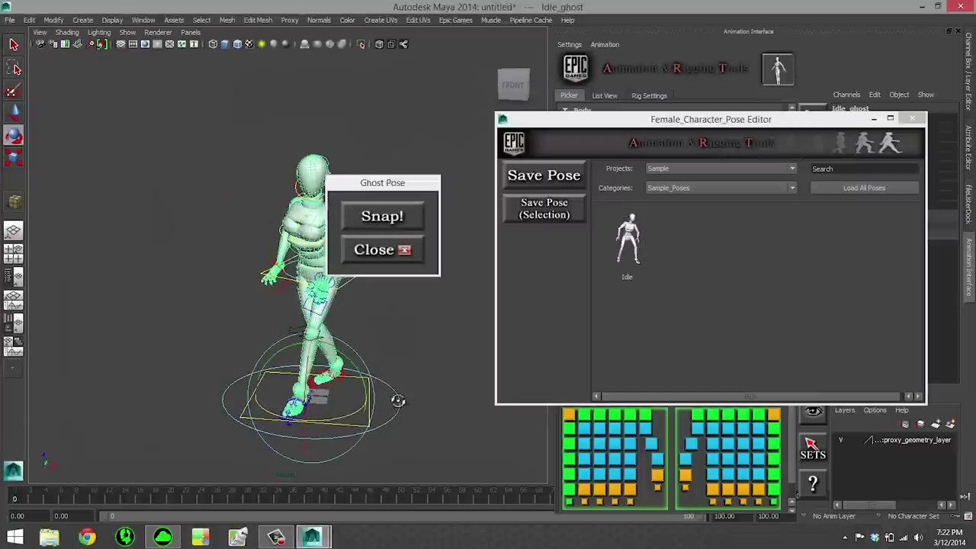
Step: Move the Ghost Pose window aside and move the Idle ghost away from the rig
{"action": "left_click_drag", "start_coordinate": [399, 401], "coordinate": [343, 404], "text": "alt"}
{"action": "left_click_drag", "start_coordinate": [397, 187], "coordinate": [109, 83]}
{"action": "scroll", "coordinate": [321, 343], "scroll_direction": "down", "scroll_amount": 3}
{"action": "key", "text": "w"}
{"action": "left_click_drag", "start_coordinate": [335, 366], "coordinate": [313, 371], "text": "alt"}
{"action": "left_click_drag", "start_coordinate": [315, 323], "coordinate": [157, 378]}
{"action": "scroll", "coordinate": [260, 335], "scroll_direction": "down", "scroll_amount": 3}
Step: Reposition the Idle ghost in front of the rig and snap the rig to it
{"action": "left_click_drag", "start_coordinate": [259, 335], "coordinate": [327, 377], "text": "alt"}
{"action": "key", "text": "e"}
{"action": "key", "text": "w"}
{"action": "left_click_drag", "start_coordinate": [299, 411], "coordinate": [398, 377]}
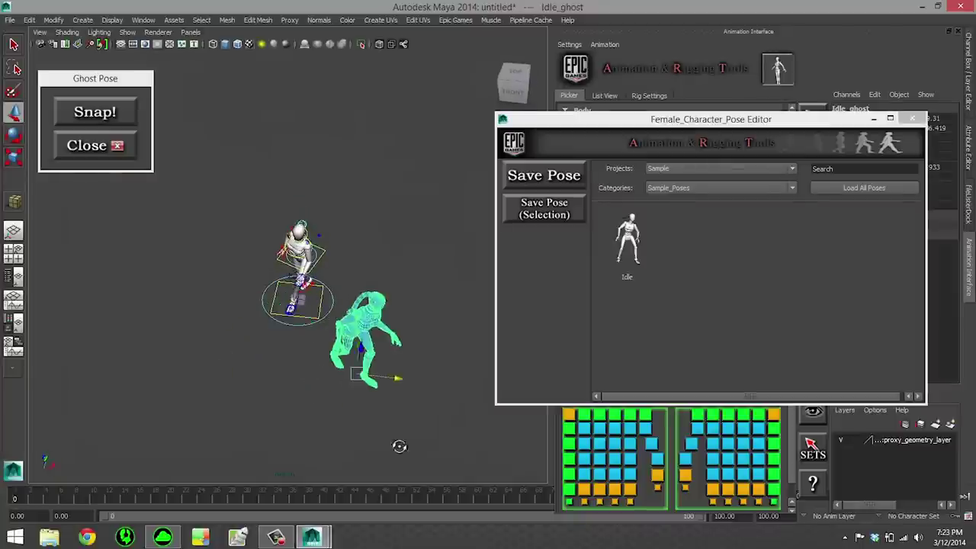
{"action": "left_click_drag", "start_coordinate": [399, 447], "coordinate": [201, 211], "text": "alt"}
{"action": "left_click", "coordinate": [117, 119]}
{"action": "left_click_drag", "start_coordinate": [351, 272], "coordinate": [316, 334], "text": "alt"}
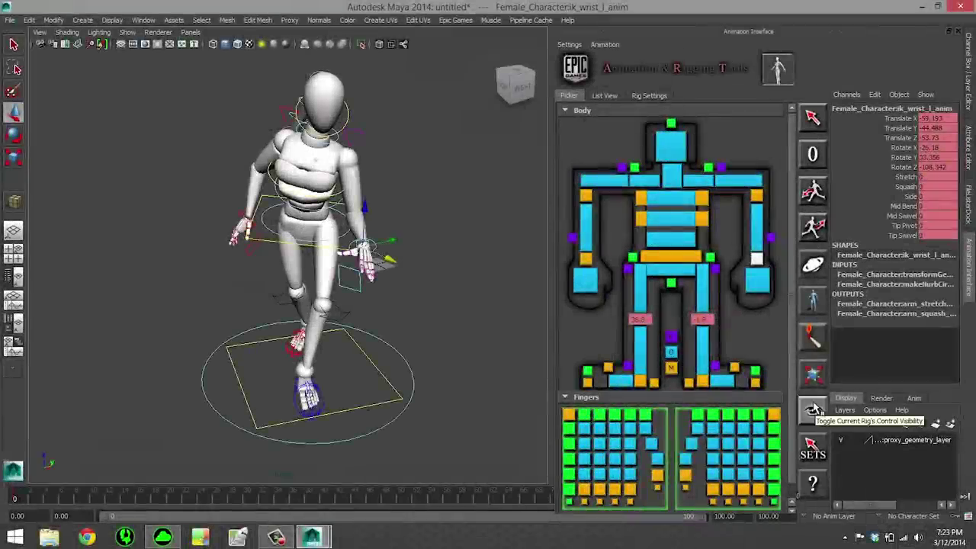
Step: Toggle the rig's control visibility off and on again, then generate the isolation selection sets
{"action": "left_click", "coordinate": [814, 410]}
{"action": "left_click", "coordinate": [817, 416]}
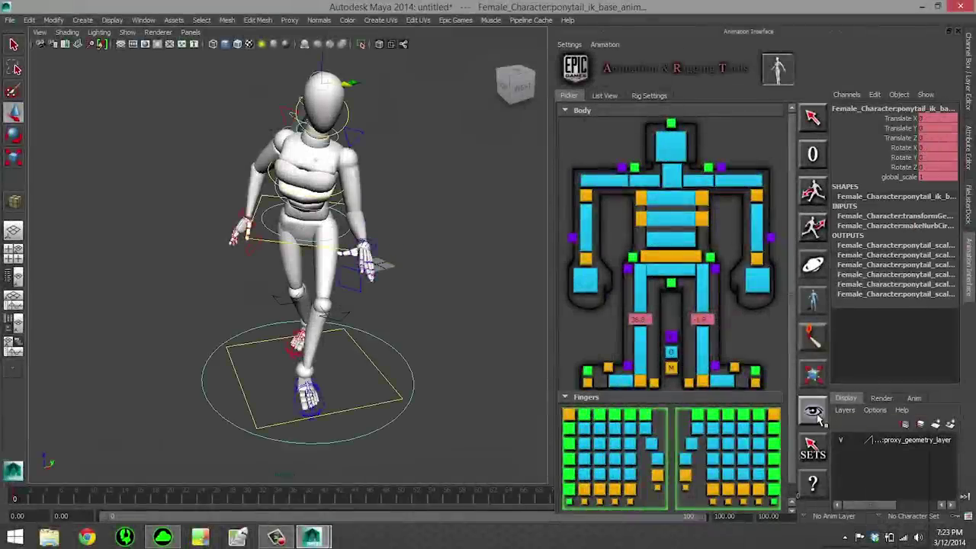
{"action": "right_click", "coordinate": [818, 417]}
{"action": "left_click", "coordinate": [867, 422]}
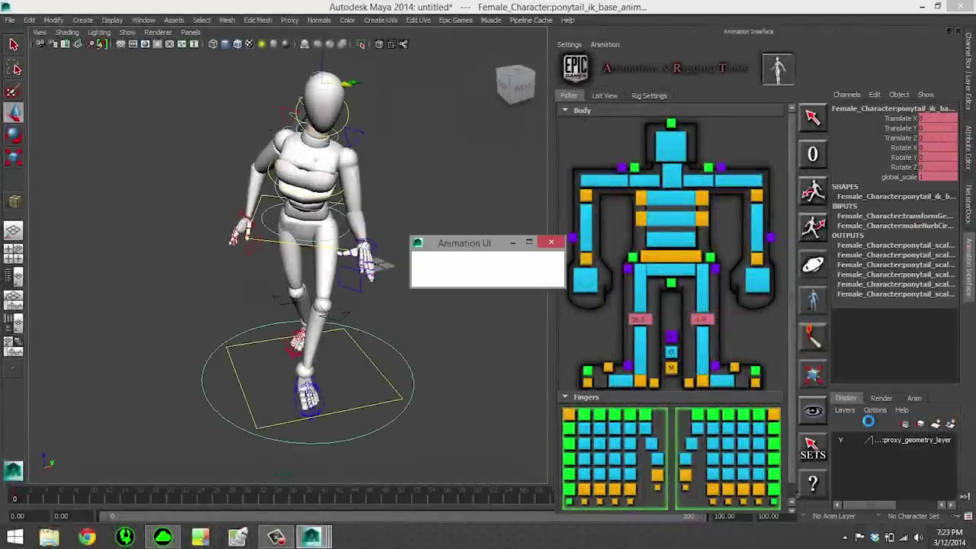
Step: Hide the Left Arm and Right Arm geometry of the rig with the isolation options
{"action": "right_click", "coordinate": [813, 419]}
{"action": "left_click", "coordinate": [843, 453]}
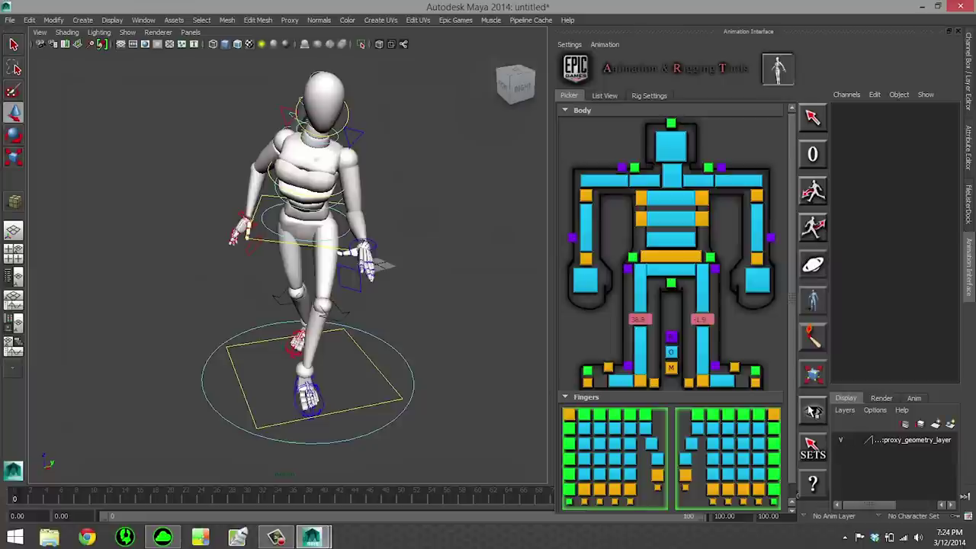
{"action": "right_click", "coordinate": [812, 412]}
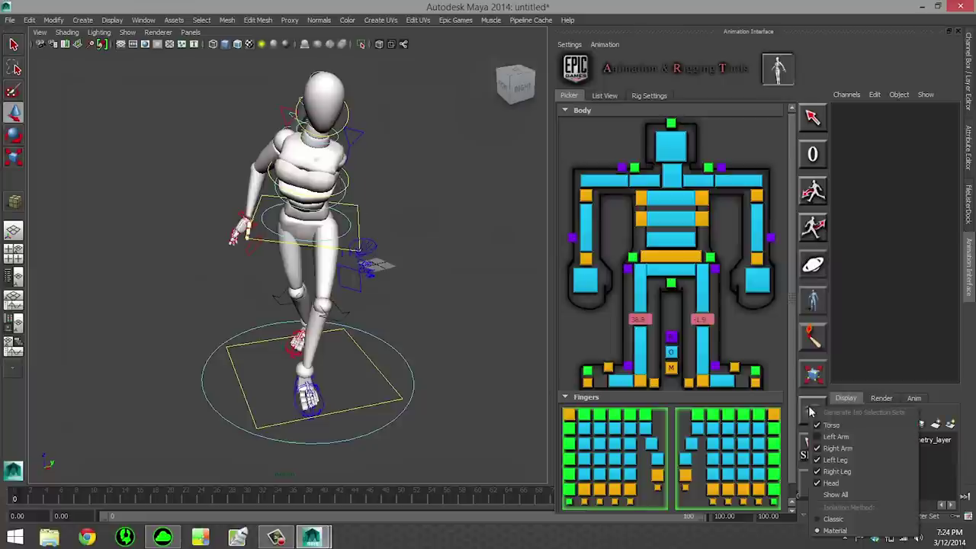
{"action": "left_click", "coordinate": [867, 455]}
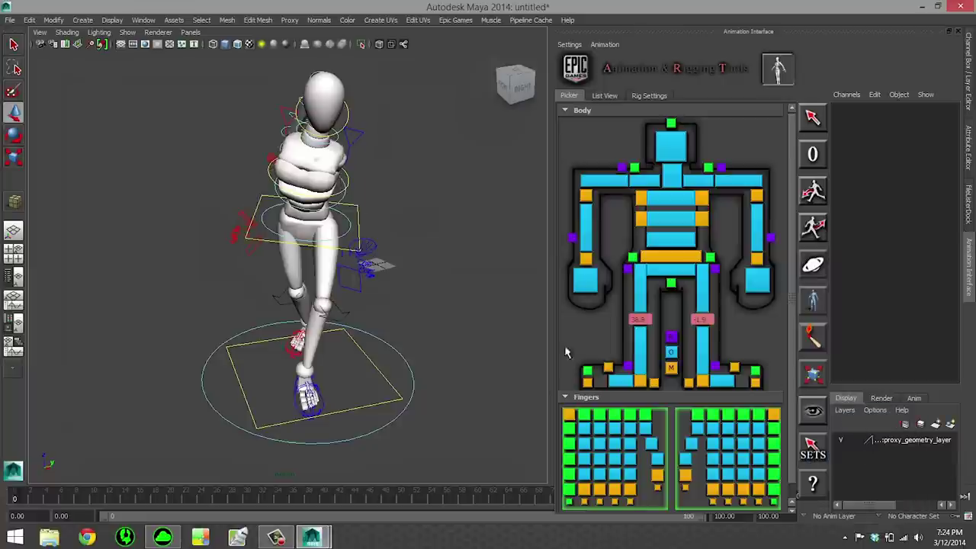
Step: Display the rig's controls as a list and hide the arm, finger and left leg control groups
{"action": "left_click_drag", "start_coordinate": [323, 289], "coordinate": [509, 223], "text": "alt"}
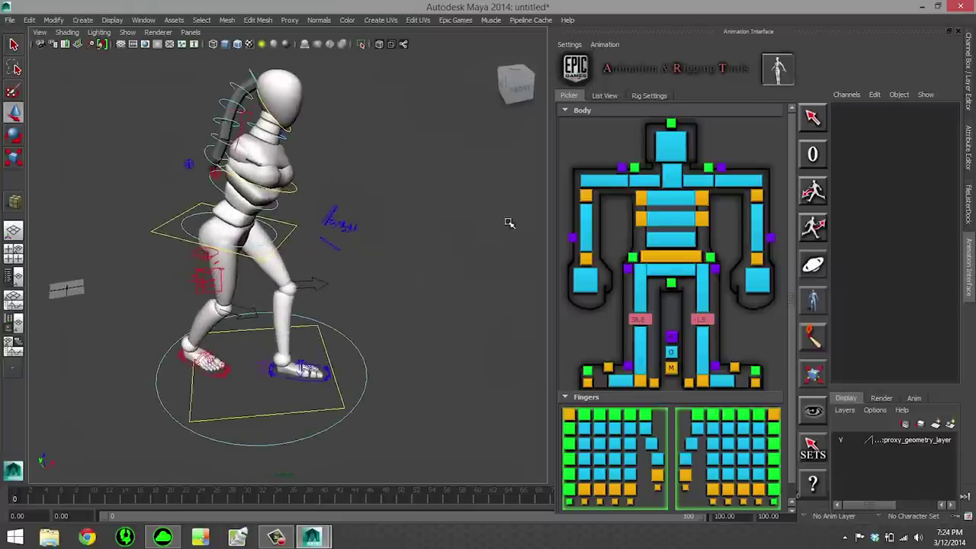
{"action": "left_click", "coordinate": [604, 95]}
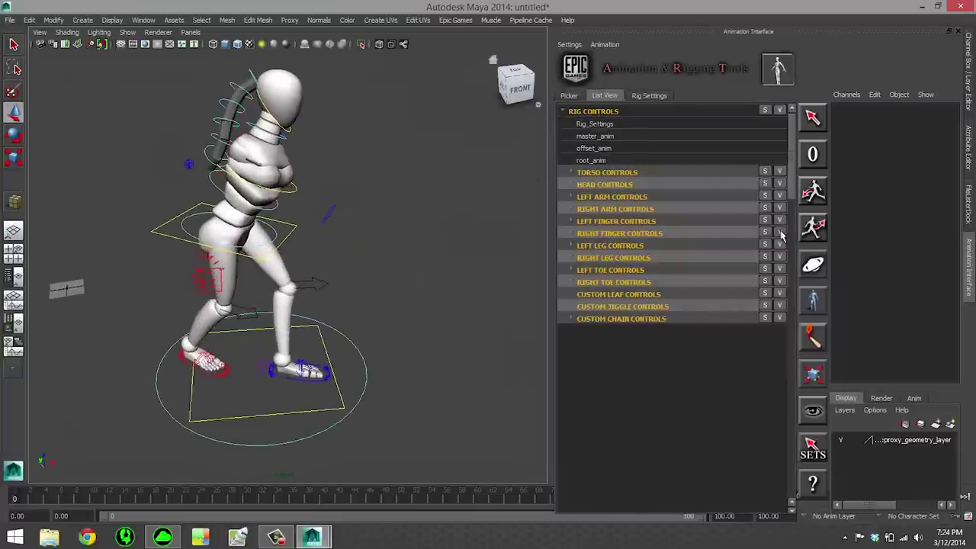
{"action": "left_click_drag", "start_coordinate": [487, 251], "coordinate": [607, 262], "text": "alt"}
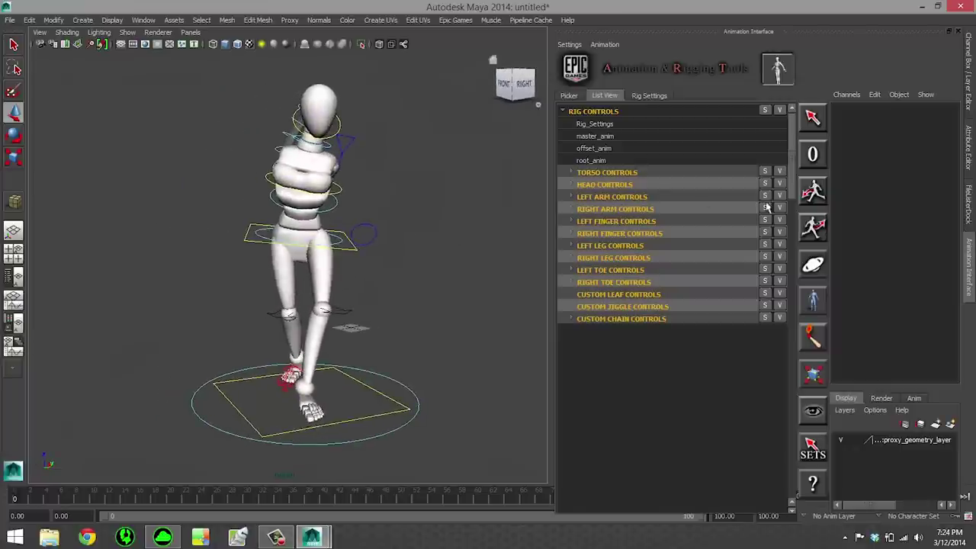
{"action": "left_click_drag", "start_coordinate": [457, 201], "coordinate": [465, 224], "text": "alt"}
Step: Restore the hidden arm geometry and rig controls, clear the selection, and return to the body picker
{"action": "left_click", "coordinate": [812, 415]}
{"action": "left_click", "coordinate": [886, 505]}
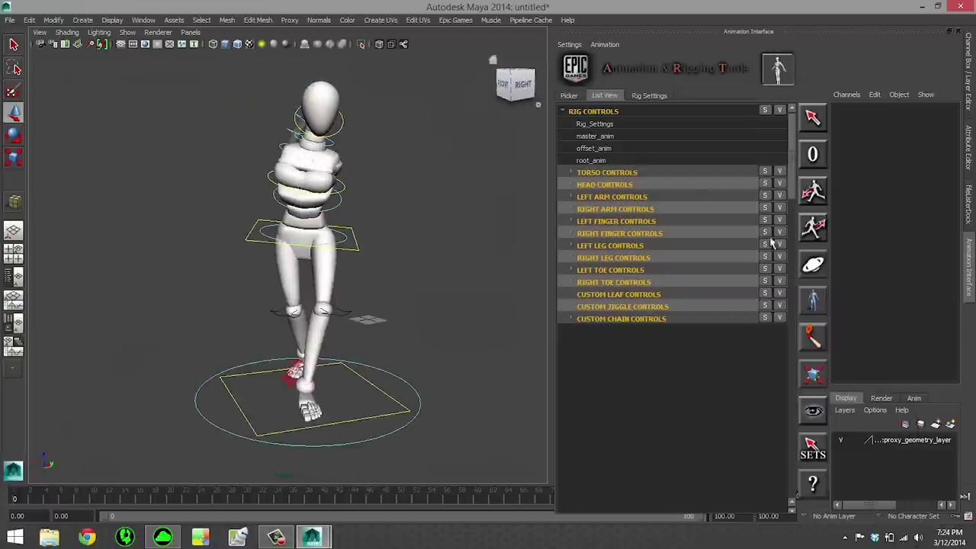
{"action": "left_click", "coordinate": [825, 413]}
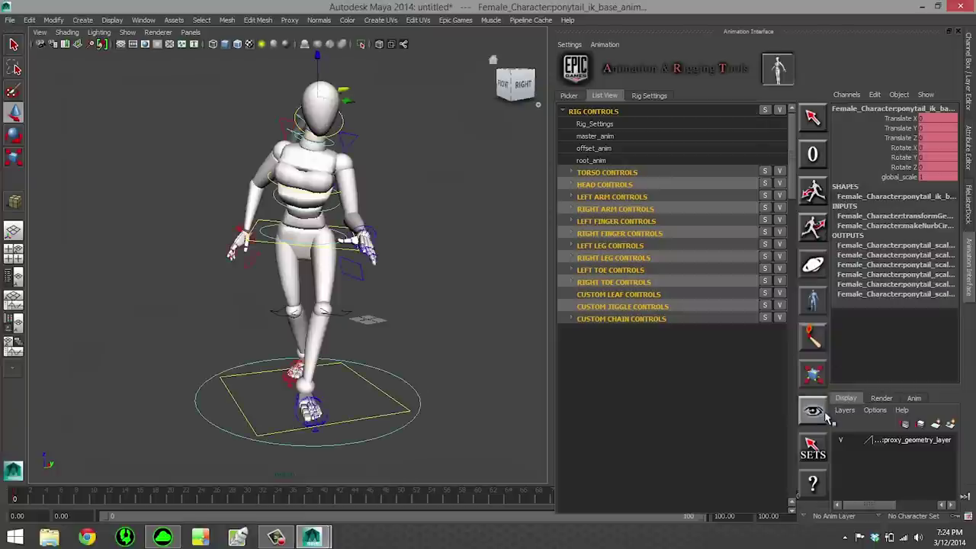
{"action": "left_click", "coordinate": [486, 307]}
{"action": "left_click_drag", "start_coordinate": [486, 307], "coordinate": [404, 241], "text": "alt"}
{"action": "left_click", "coordinate": [577, 98]}
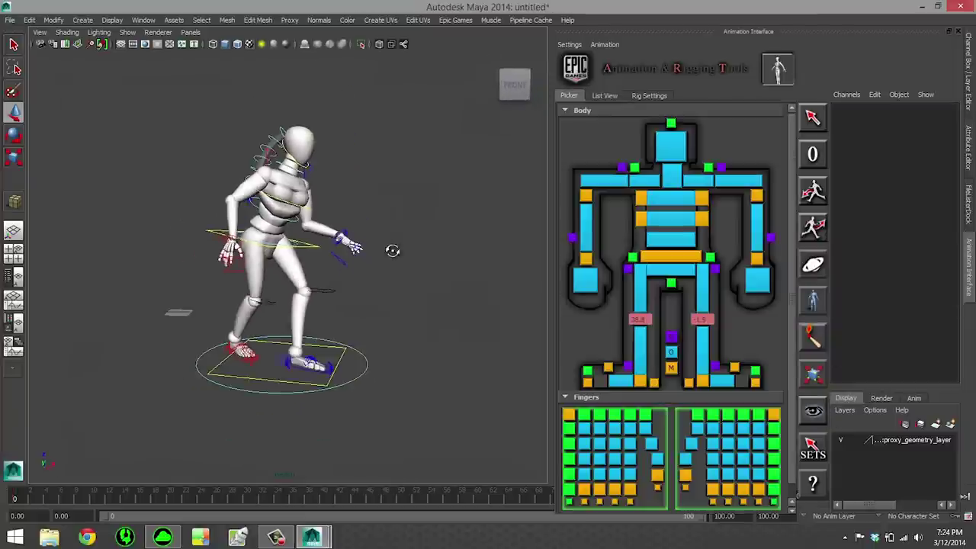